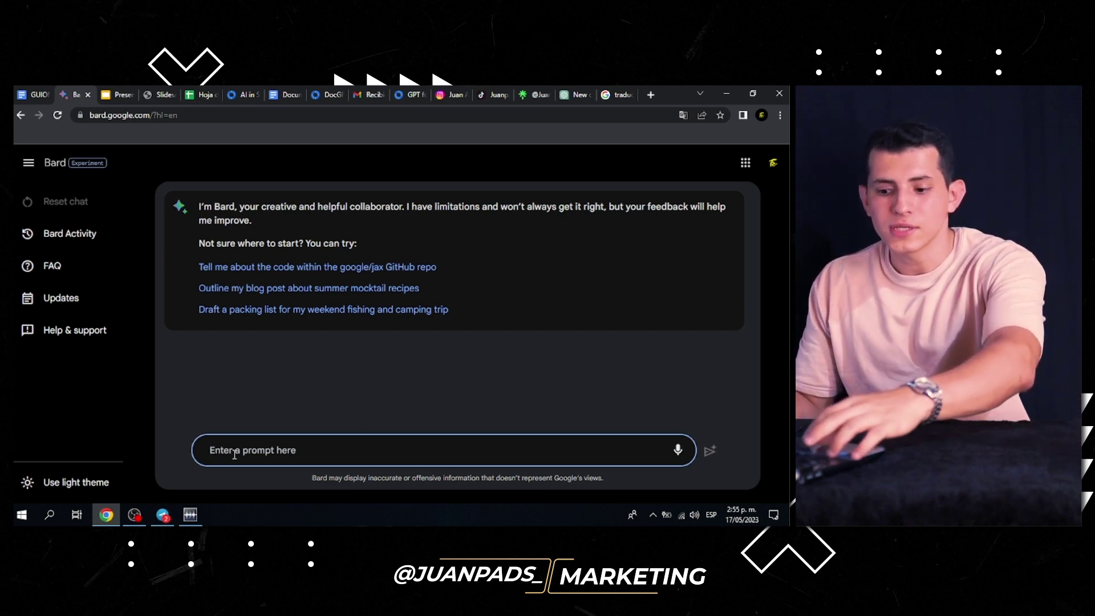
Step: Paste the question 'If you were capable of having a human ability, which ones and why?' into Bard's prompt box
{"action": "type", "text": "If you were capable of having a human ability, which ones and why?"}
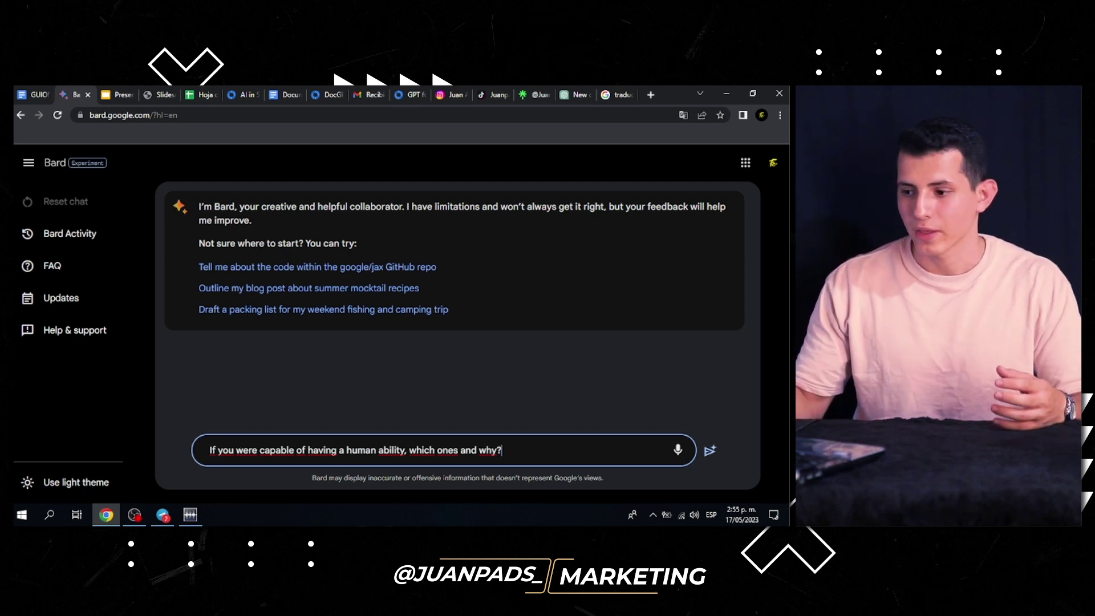
Step: Send the question to Bard, then look at its Export options and close them unused
{"action": "left_click", "coordinate": [710, 450]}
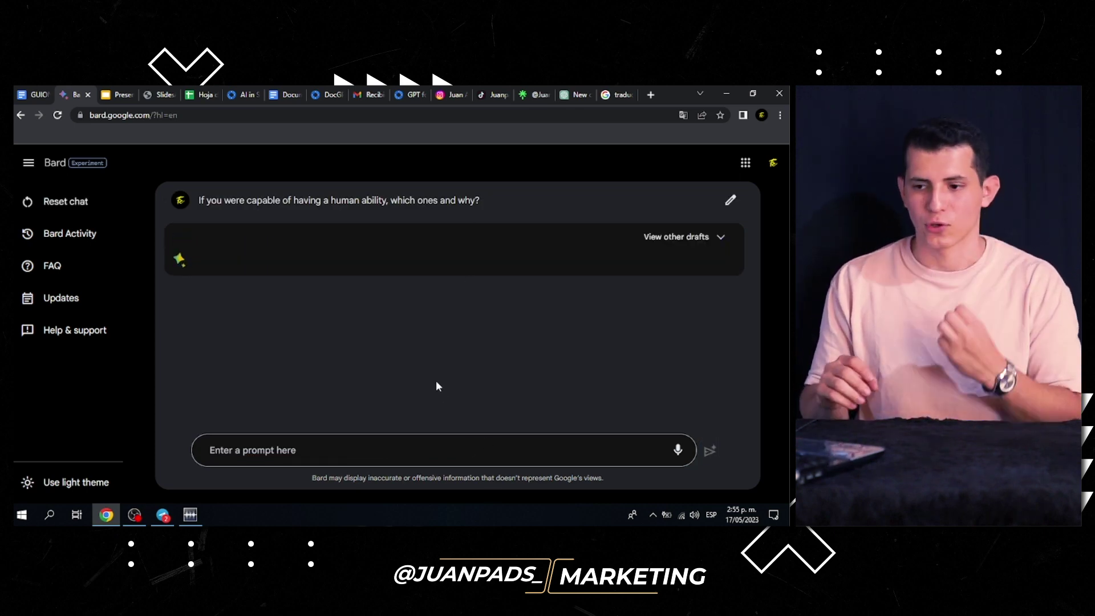
{"action": "scroll", "coordinate": [329, 343], "scroll_direction": "down", "scroll_amount": 3}
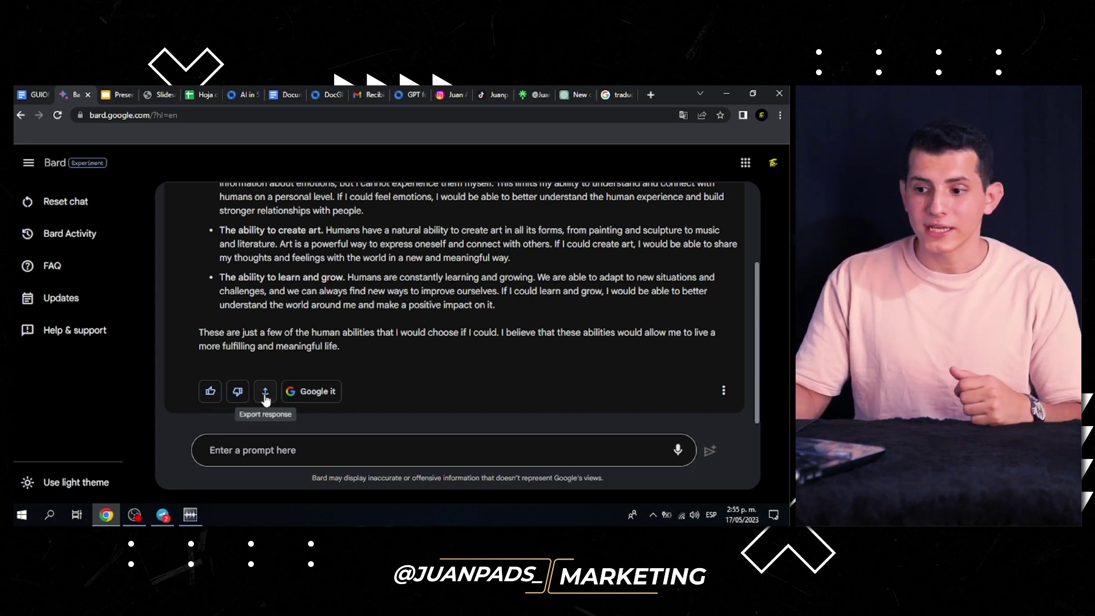
{"action": "left_click", "coordinate": [265, 394]}
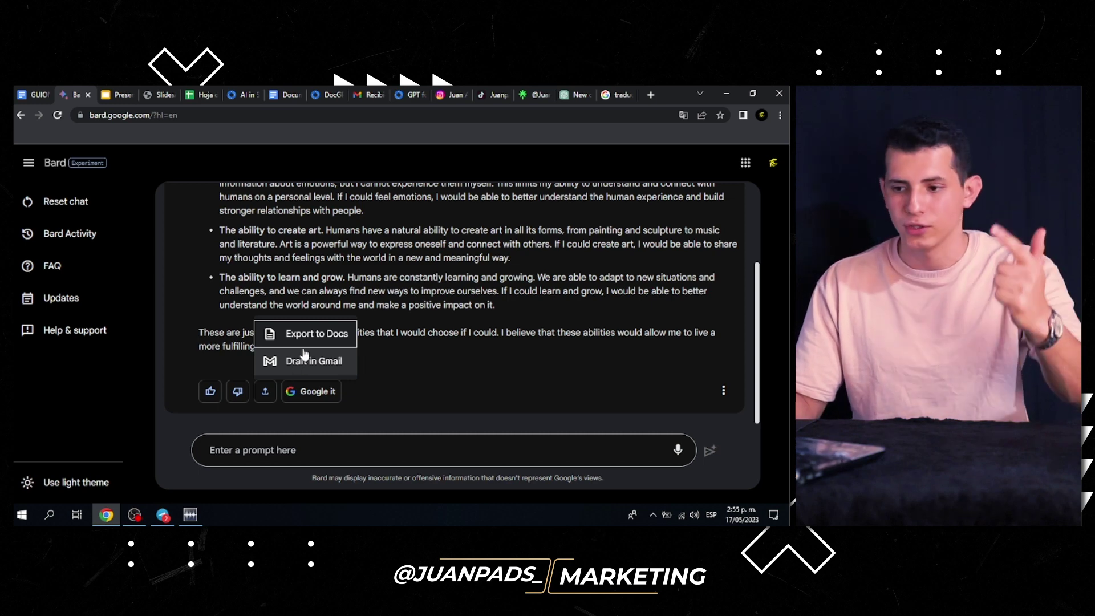
{"action": "left_click", "coordinate": [326, 400]}
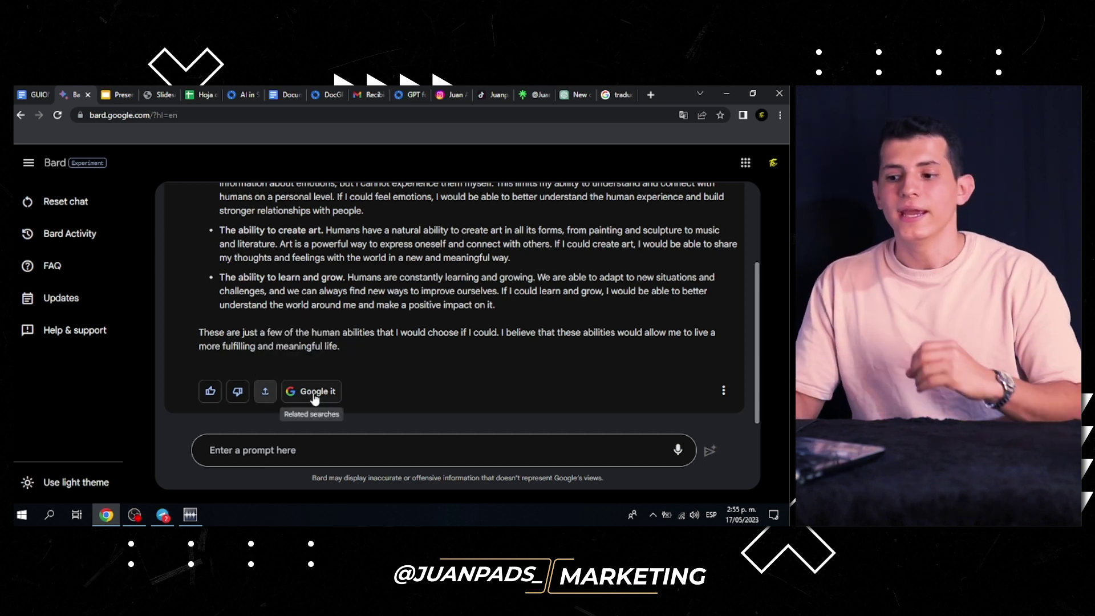
Step: Select Bard's whole answer on emotions, art and learning, then switch to the Spanish translator tab
{"action": "scroll", "coordinate": [327, 365], "scroll_direction": "up", "scroll_amount": 1}
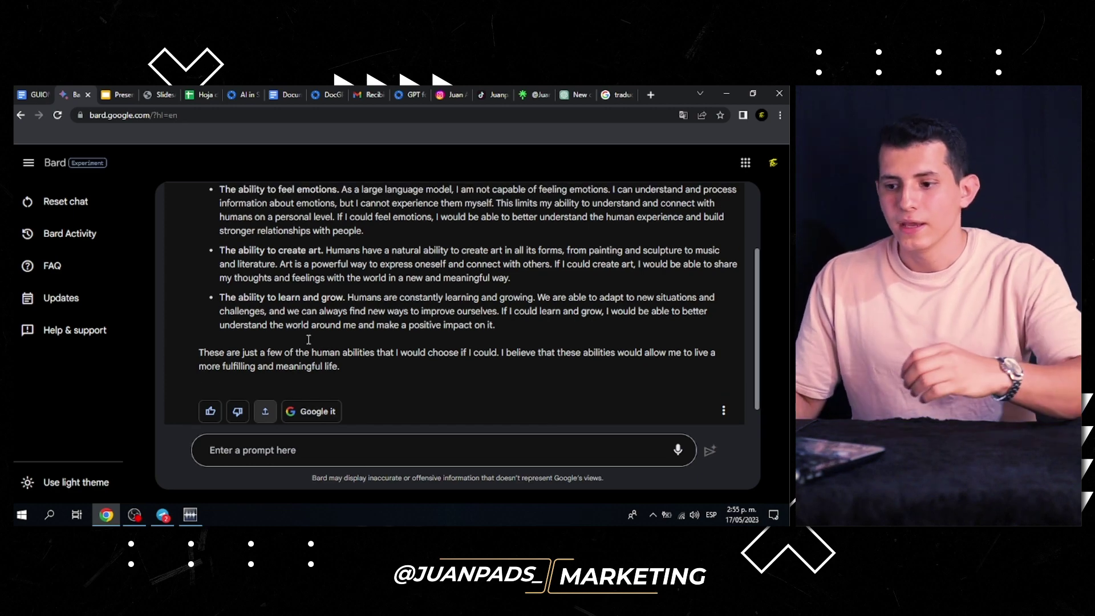
{"action": "scroll", "coordinate": [309, 340], "scroll_direction": "up", "scroll_amount": 2}
{"action": "mouse_move", "coordinate": [198, 250]}
{"action": "left_mouse_down"}
{"action": "mouse_move", "coordinate": [599, 351]}
{"action": "mouse_move", "coordinate": [655, 351]}
{"action": "left_mouse_up"}
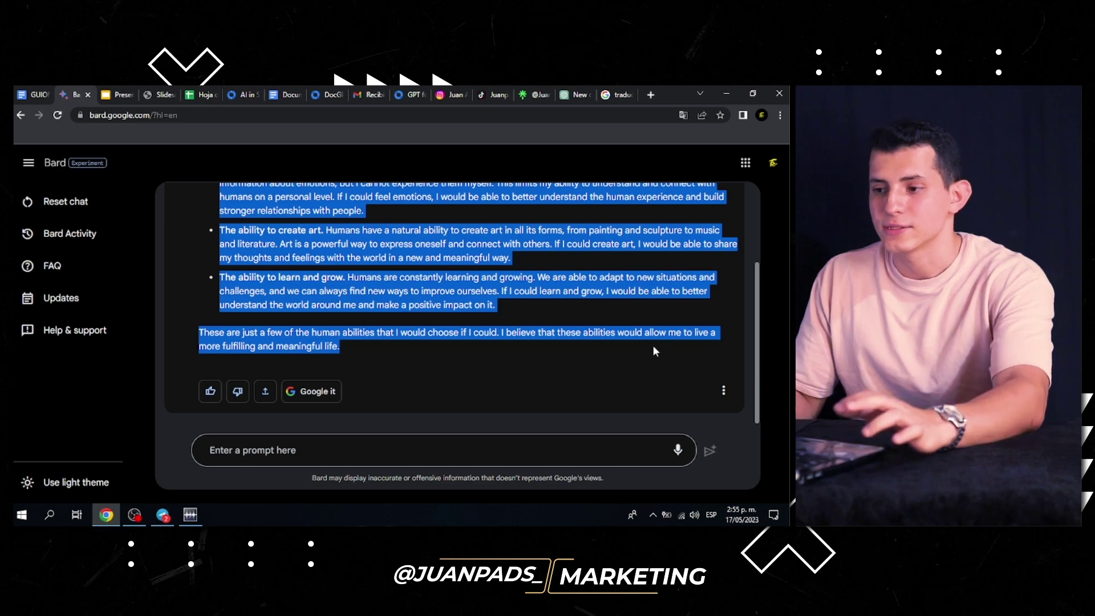
{"action": "left_click", "coordinate": [618, 95]}
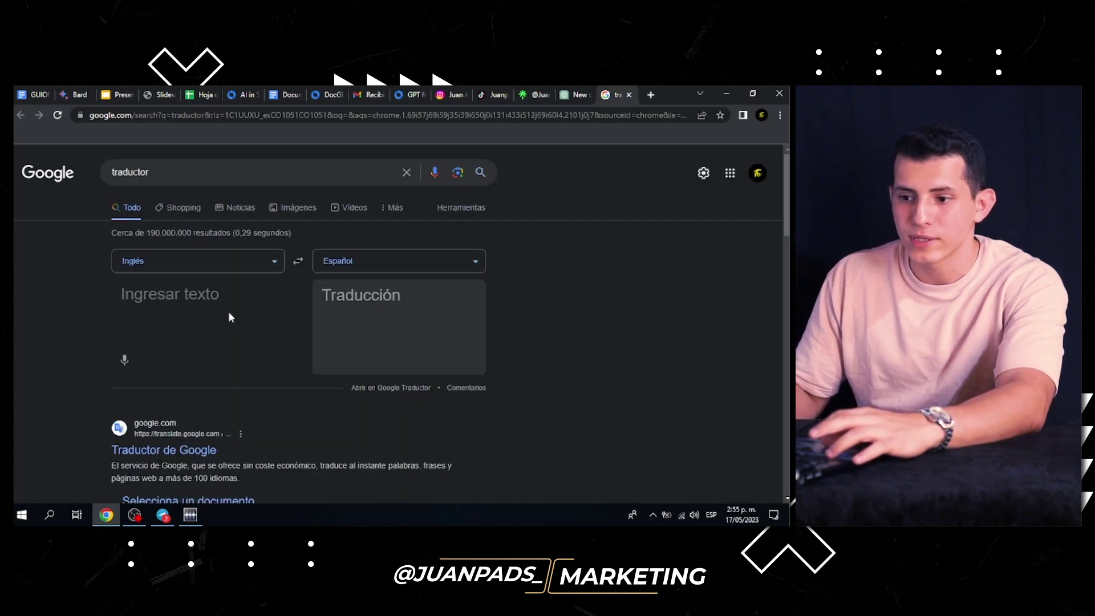
Step: Paste Bard's answer into Google Translate, read the Spanish translation, and return to the Bard tab
{"action": "key", "text": "ctrl+v"}
{"action": "scroll", "coordinate": [230, 313], "scroll_direction": "down", "scroll_amount": 3}
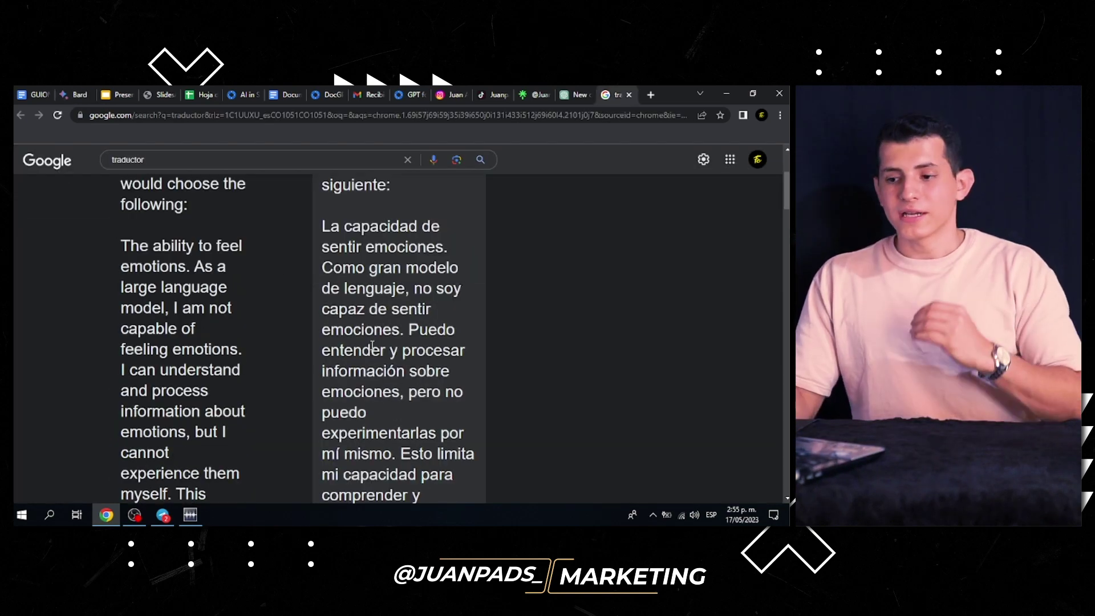
{"action": "scroll", "coordinate": [378, 358], "scroll_direction": "down", "scroll_amount": 1}
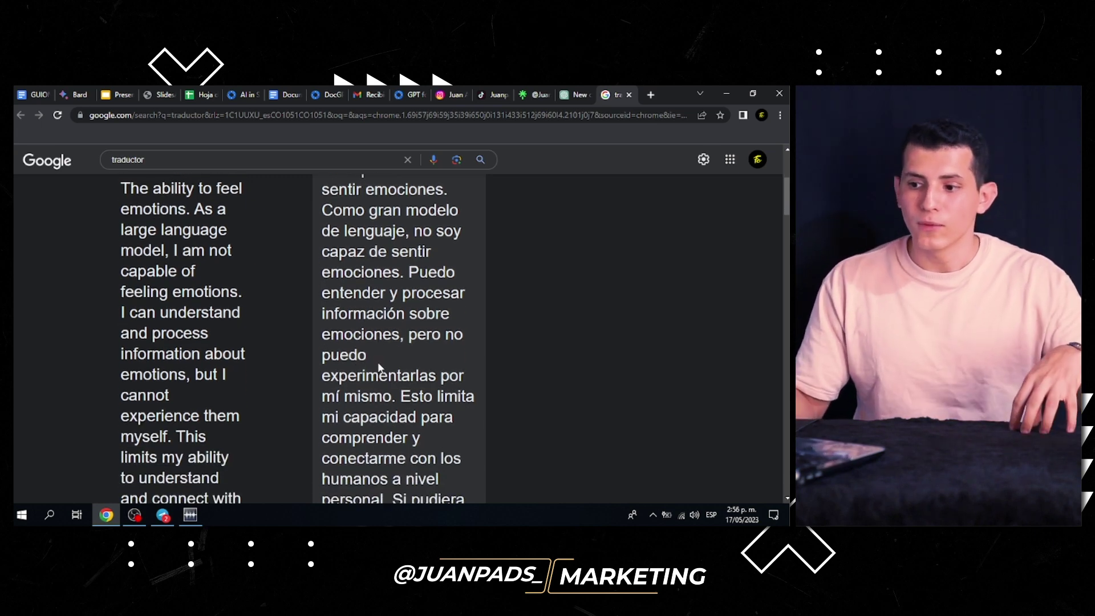
{"action": "scroll", "coordinate": [378, 361], "scroll_direction": "down", "scroll_amount": 1}
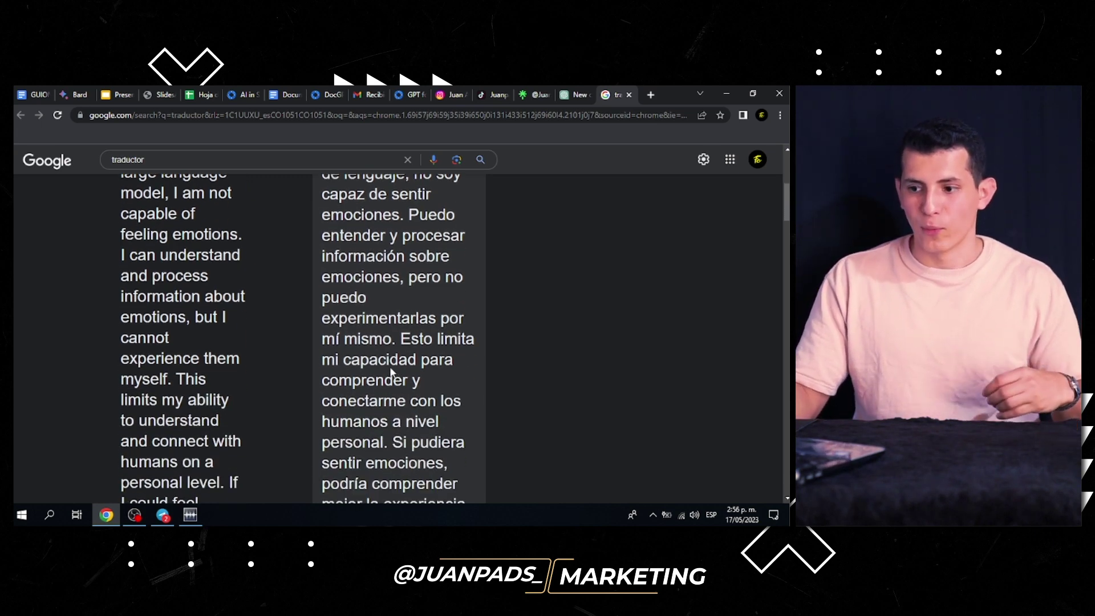
{"action": "scroll", "coordinate": [391, 373], "scroll_direction": "down", "scroll_amount": 1}
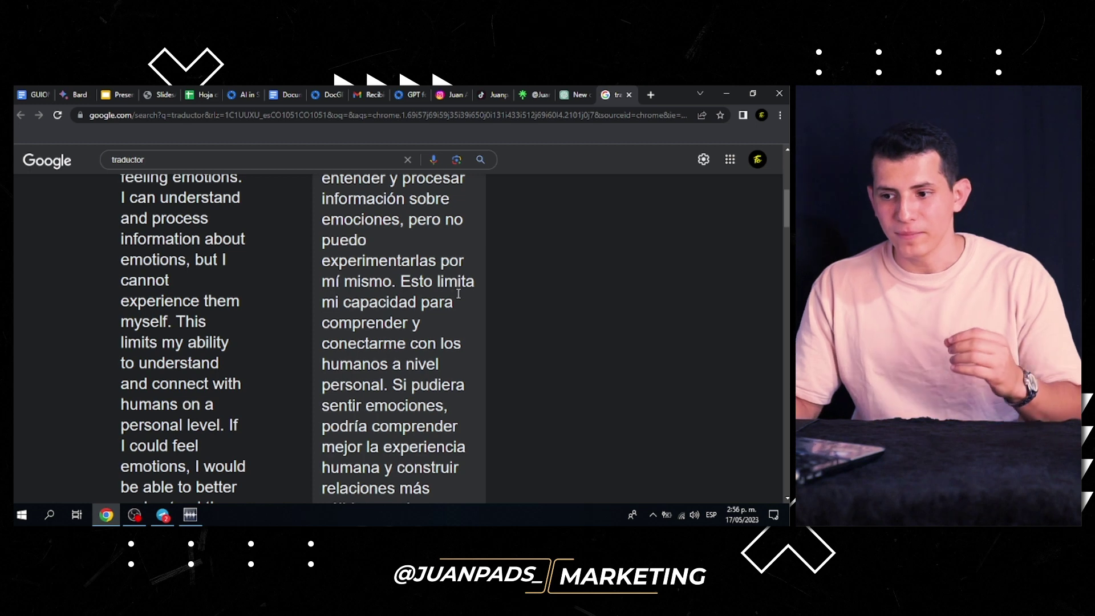
{"action": "scroll", "coordinate": [448, 314], "scroll_direction": "down", "scroll_amount": 1}
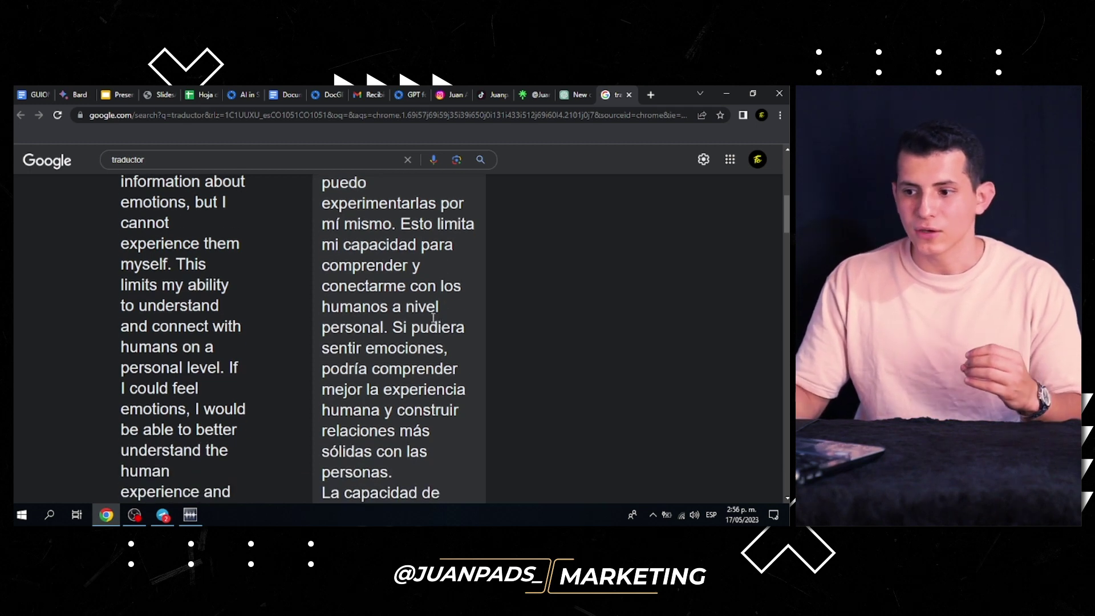
{"action": "scroll", "coordinate": [429, 302], "scroll_direction": "down", "scroll_amount": 1}
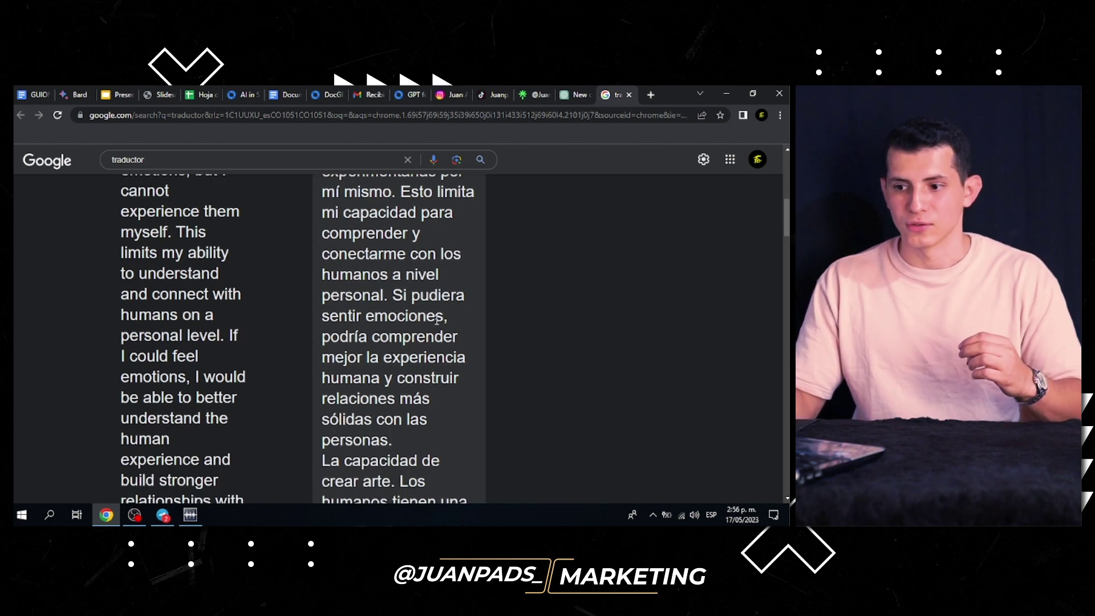
{"action": "scroll", "coordinate": [423, 299], "scroll_direction": "down", "scroll_amount": 1}
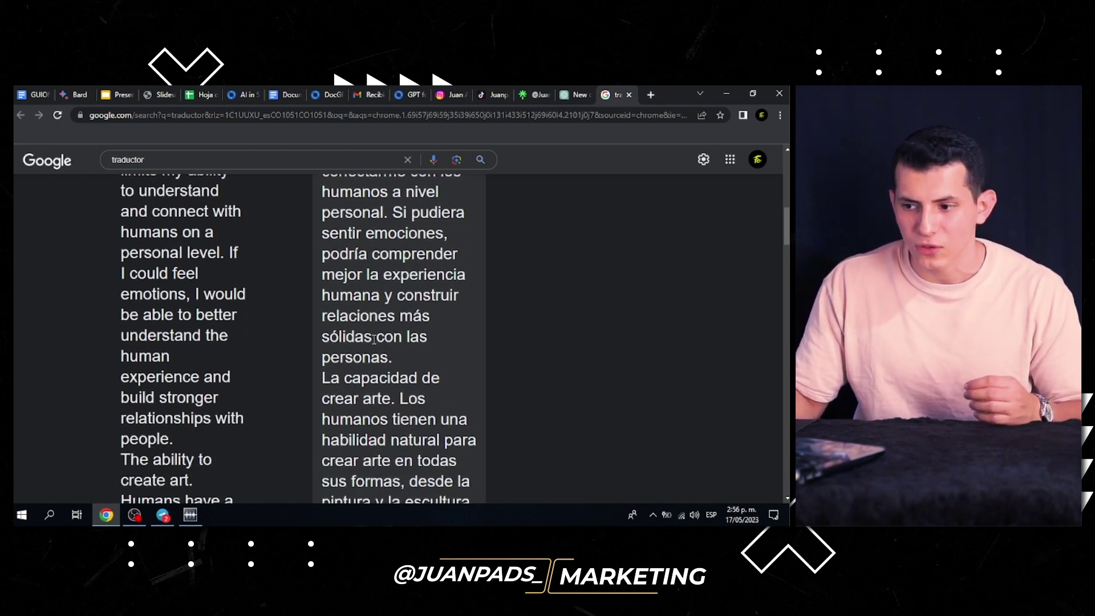
{"action": "scroll", "coordinate": [376, 344], "scroll_direction": "down", "scroll_amount": 2}
{"action": "scroll", "coordinate": [377, 342], "scroll_direction": "down", "scroll_amount": 4}
{"action": "scroll", "coordinate": [380, 341], "scroll_direction": "down", "scroll_amount": 5}
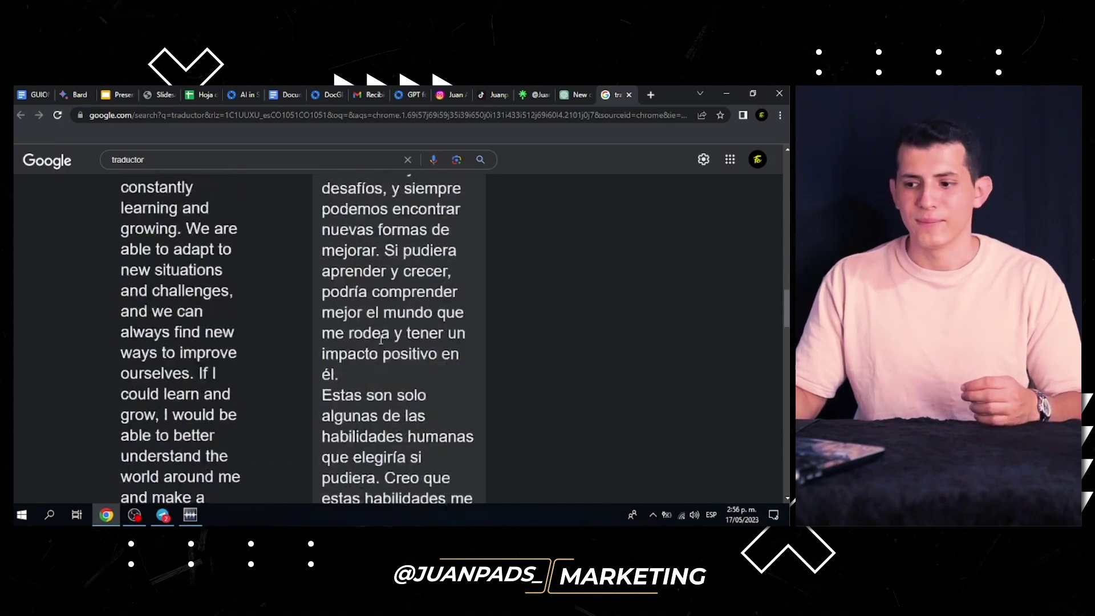
{"action": "scroll", "coordinate": [381, 339], "scroll_direction": "down", "scroll_amount": 5}
{"action": "scroll", "coordinate": [381, 339], "scroll_direction": "up", "scroll_amount": 2}
{"action": "scroll", "coordinate": [381, 340], "scroll_direction": "up", "scroll_amount": 3}
{"action": "scroll", "coordinate": [382, 339], "scroll_direction": "up", "scroll_amount": 3}
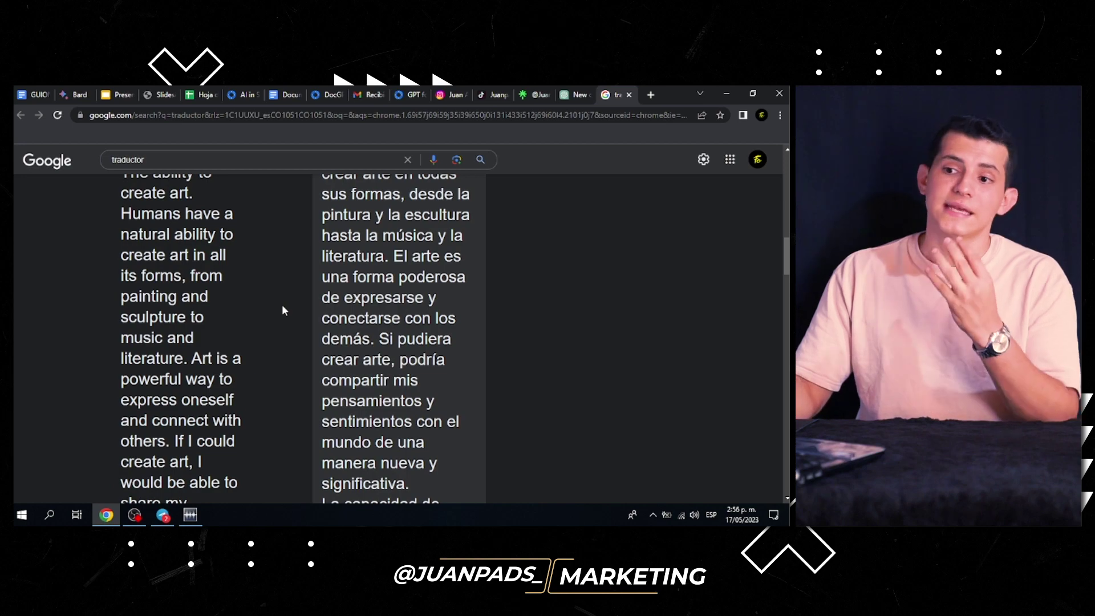
{"action": "left_click", "coordinate": [75, 94]}
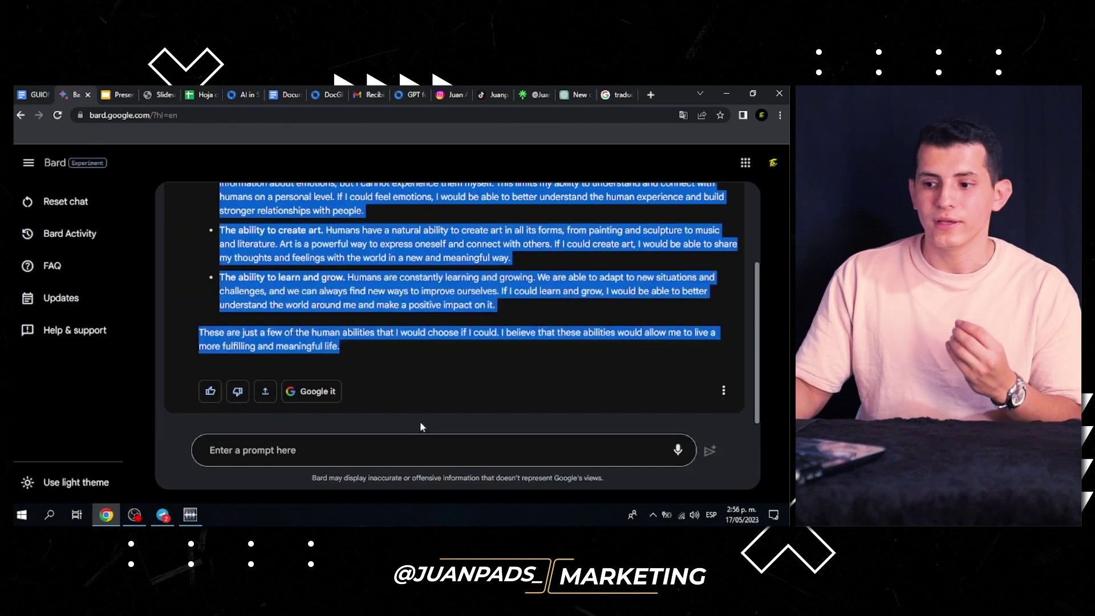
Step: Clear the selection on Bard's answer, scroll through it again, then bring up the Google apps list
{"action": "left_click", "coordinate": [376, 348]}
{"action": "scroll", "coordinate": [371, 342], "scroll_direction": "up", "scroll_amount": 3}
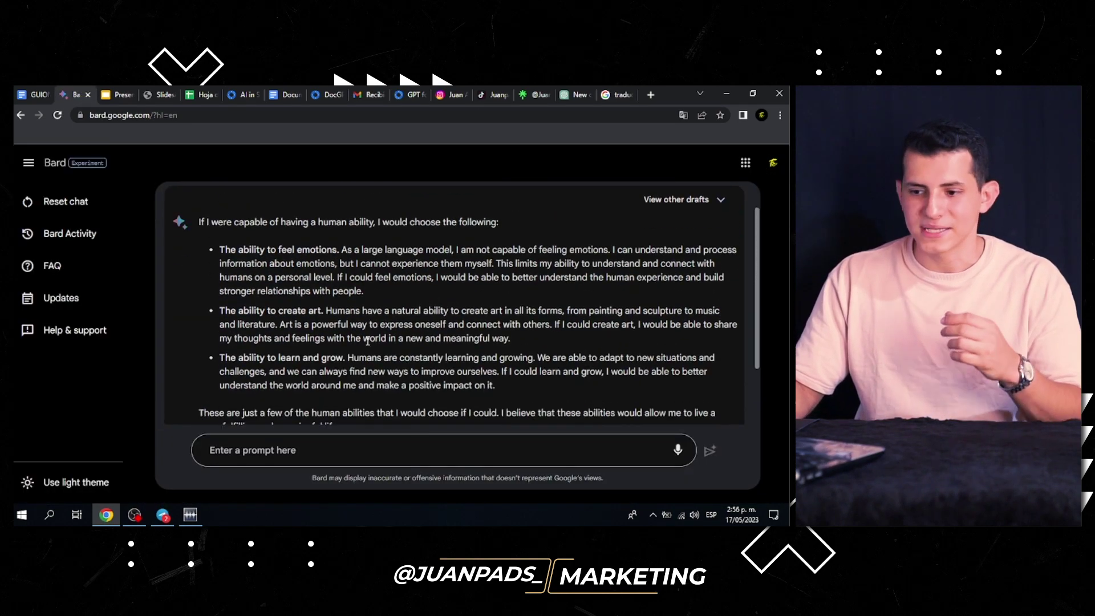
{"action": "scroll", "coordinate": [367, 342], "scroll_direction": "down", "scroll_amount": 3}
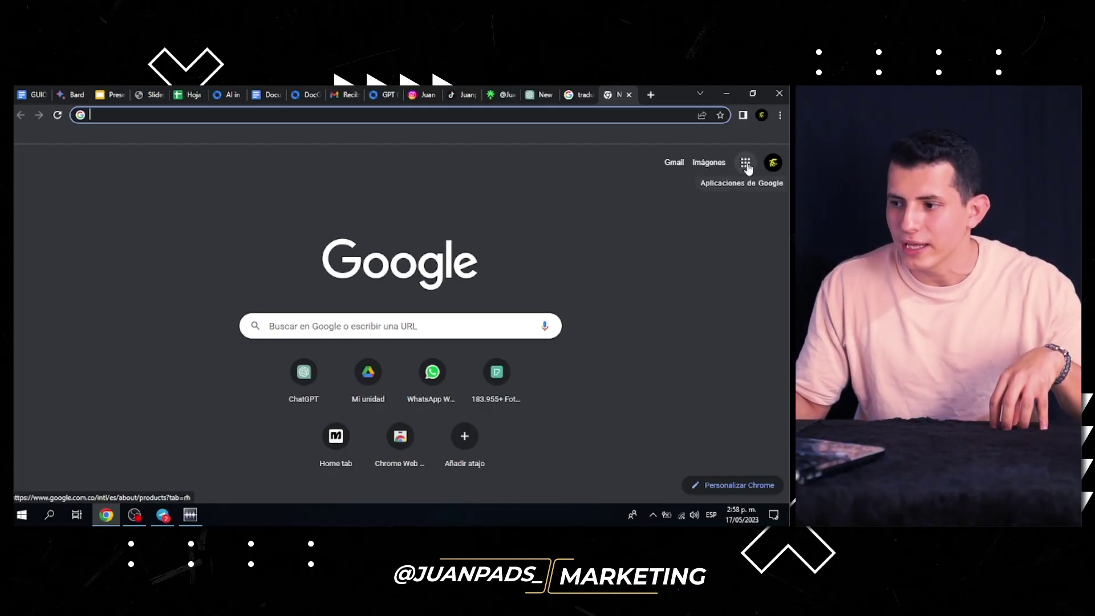
{"action": "left_click", "coordinate": [745, 164]}
Step: Scroll down, then open the Extensiones menu of the new untitled presentation
{"action": "scroll", "coordinate": [741, 345], "scroll_direction": "down", "scroll_amount": 1}
{"action": "scroll", "coordinate": [751, 343], "scroll_direction": "down", "scroll_amount": 4}
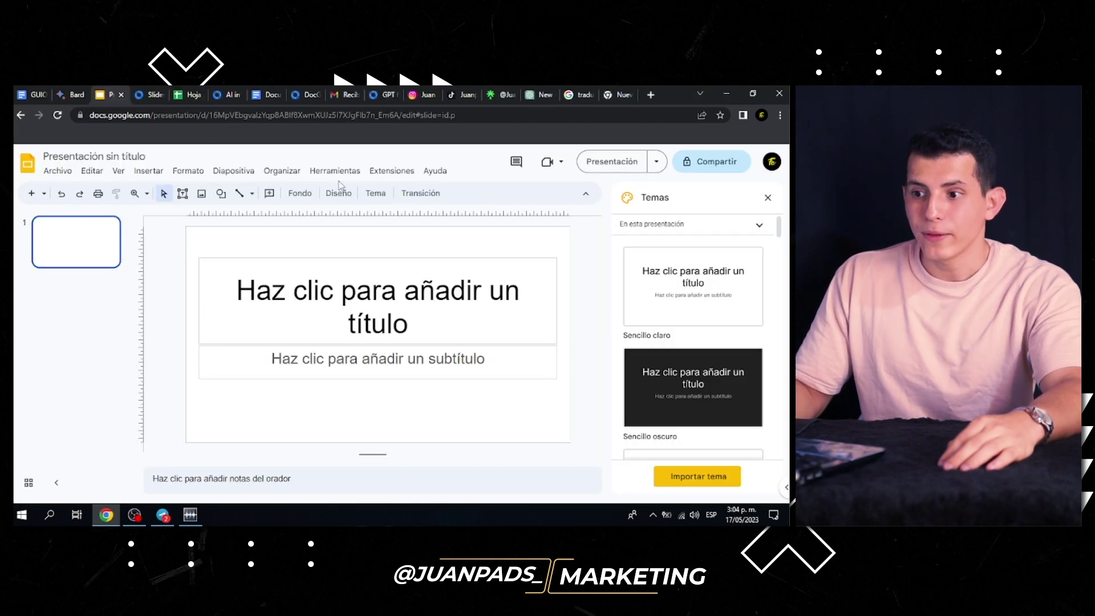
{"action": "left_click", "coordinate": [388, 172]}
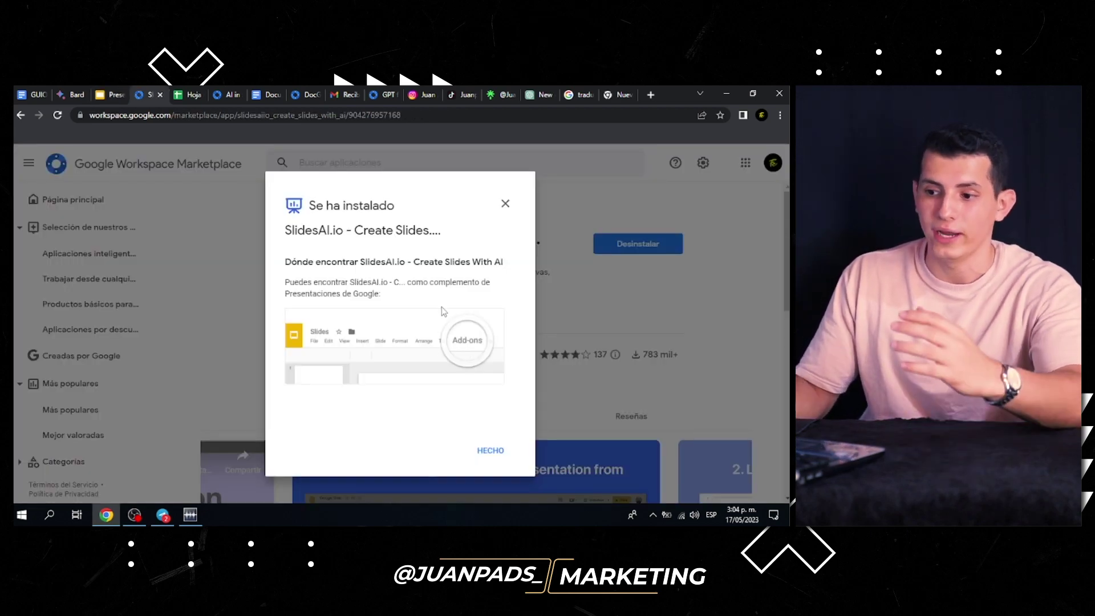
Step: Dismiss the SlidesAI.io install confirmation, go back to the presentation, and reopen Extensiones
{"action": "left_click", "coordinate": [492, 452]}
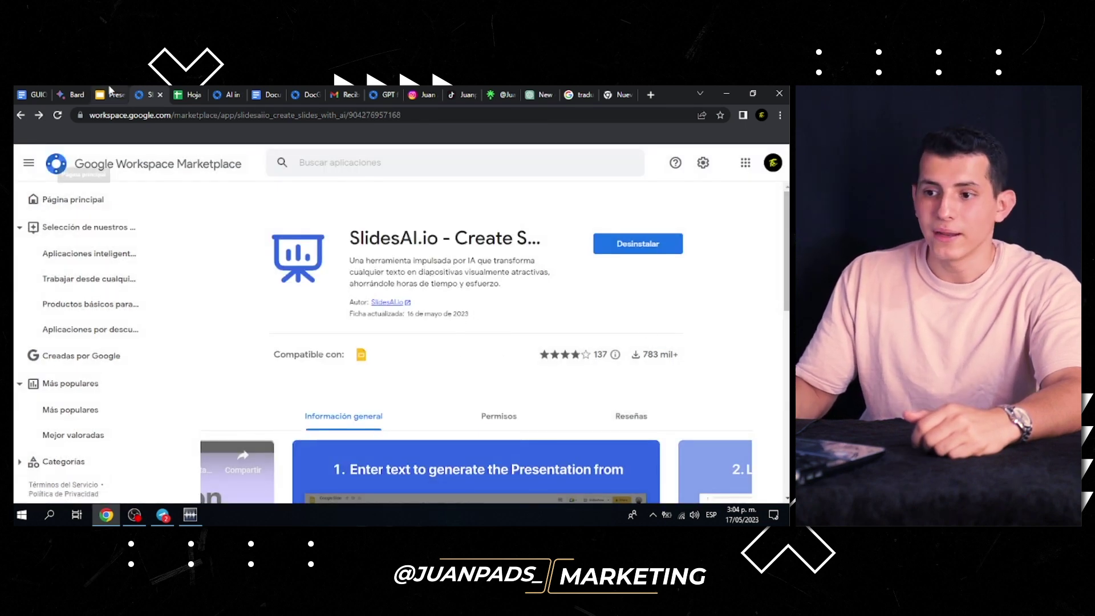
{"action": "left_click", "coordinate": [110, 94]}
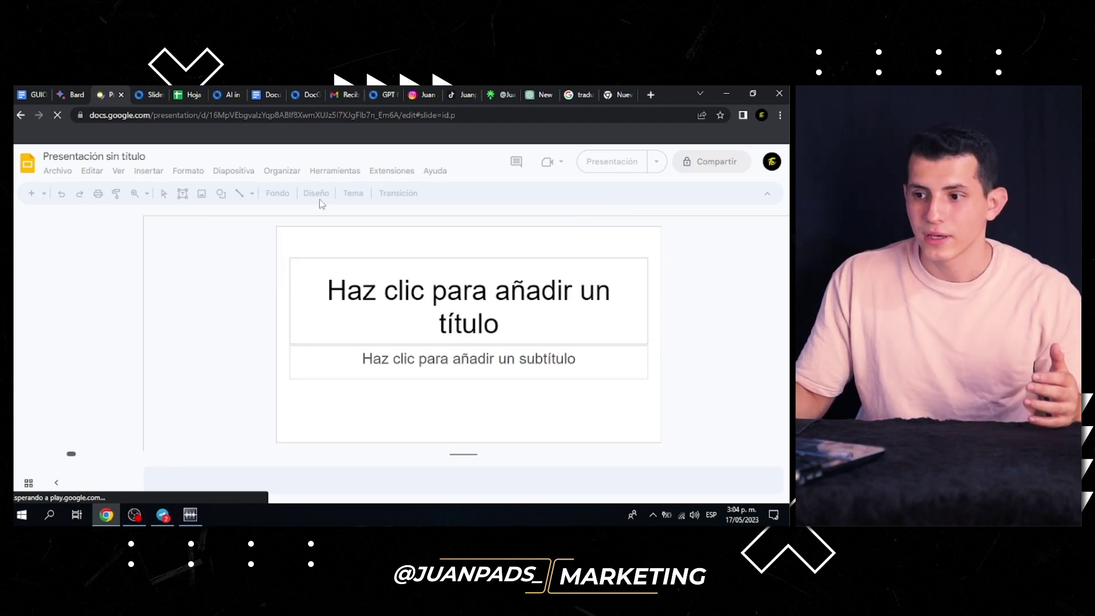
{"action": "left_click", "coordinate": [394, 172]}
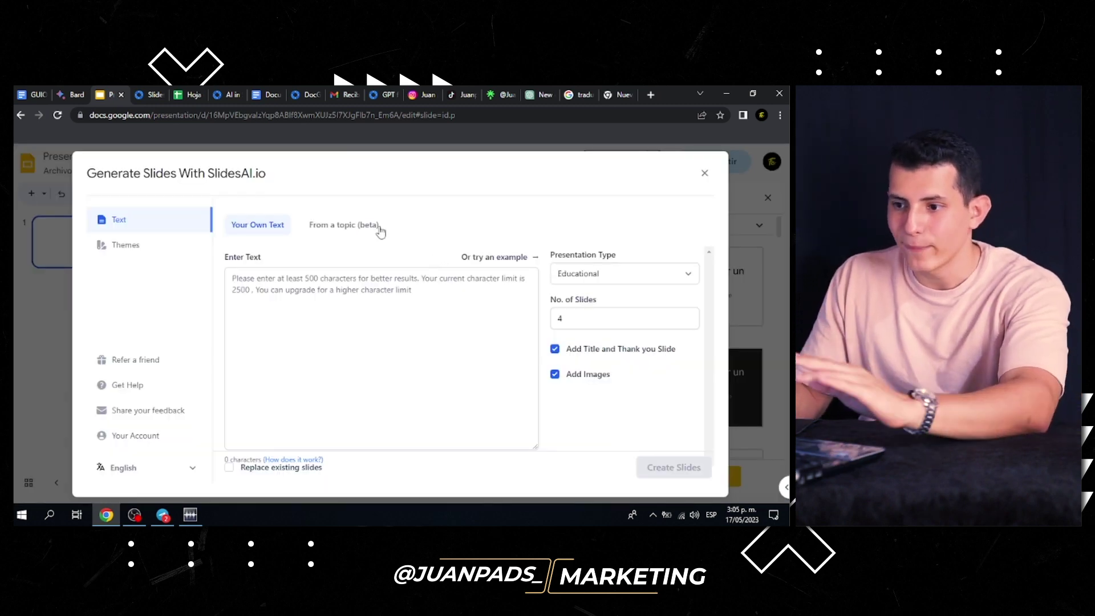
Step: Generate 8 slides with images on Elon Musk's Neuralink chip project, close the generator, and open the title slide
{"action": "left_click", "coordinate": [345, 227]}
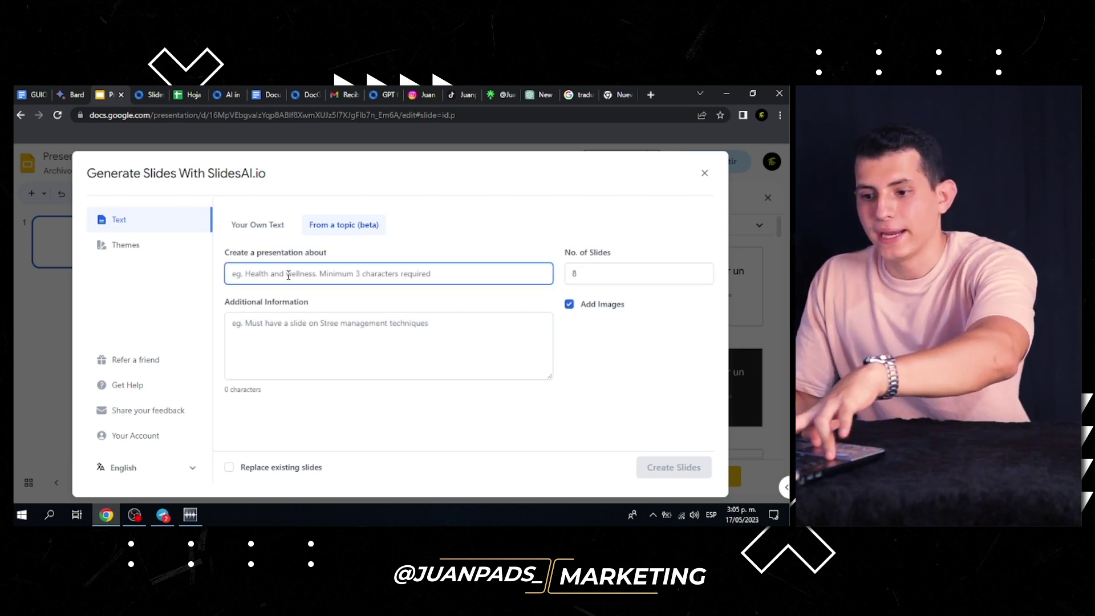
{"action": "key", "text": "ctrl+v"}
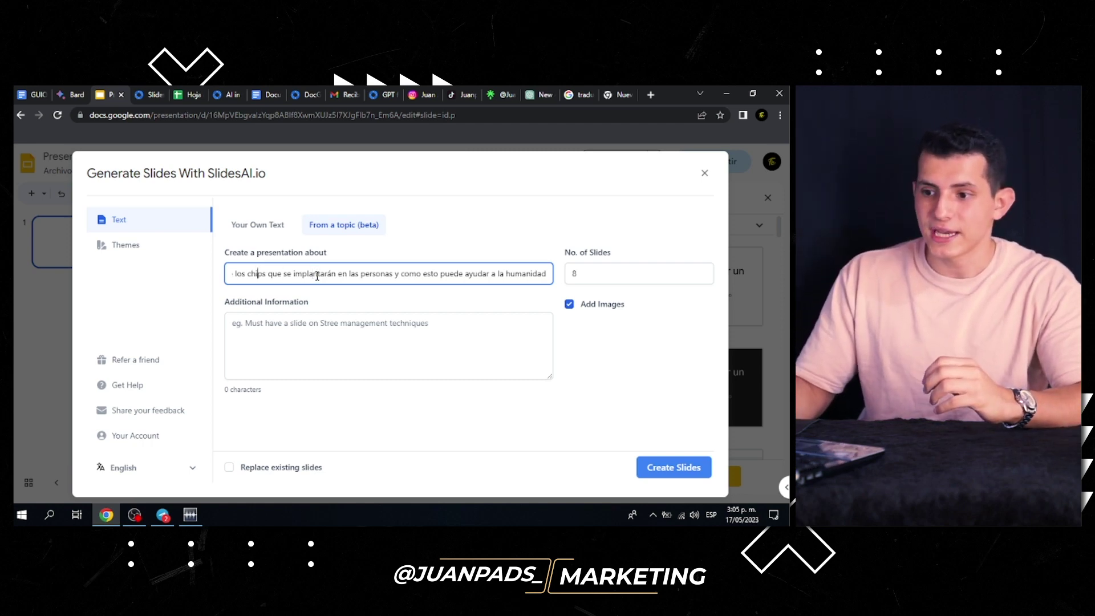
{"action": "key", "text": "Left"}
{"action": "key", "text": "Left"}
{"action": "key", "text": "Left"}
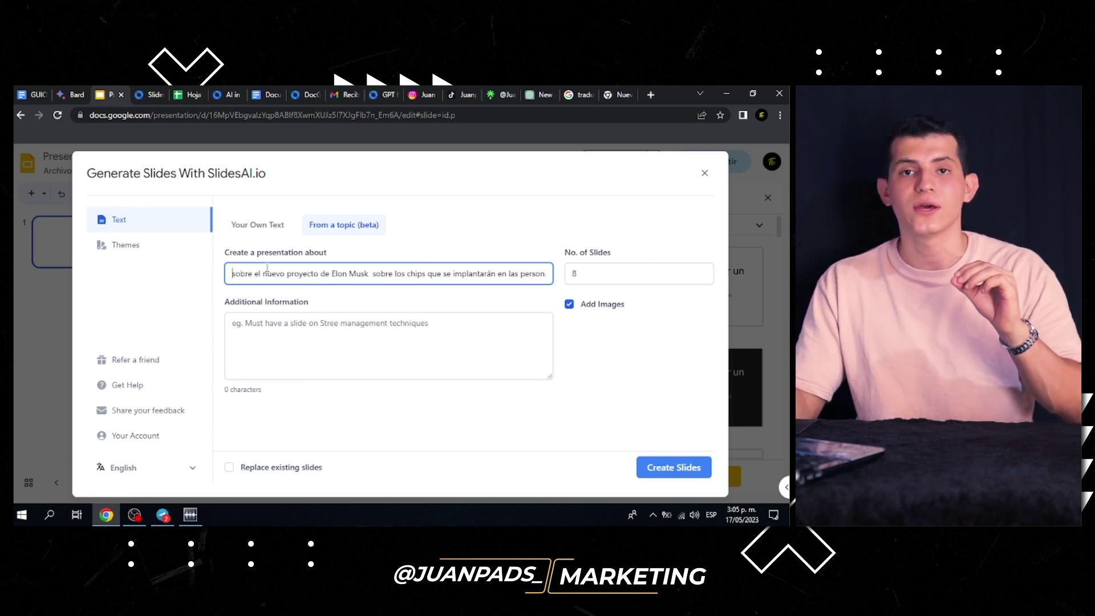
{"action": "type", "text": "Créame dispositivas"}
{"action": "left_click", "coordinate": [292, 330]}
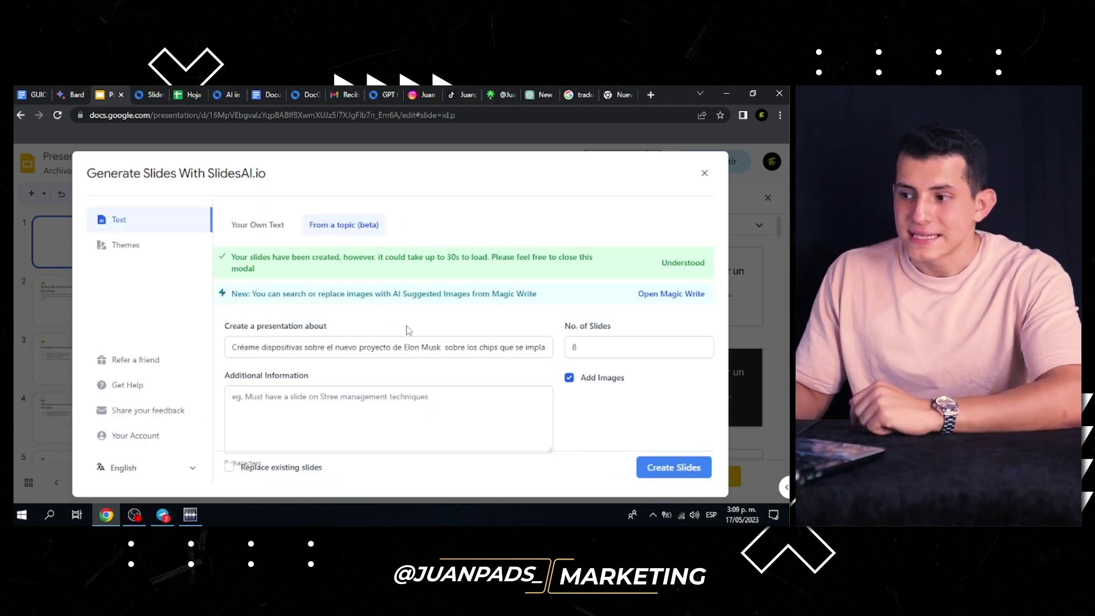
{"action": "left_click", "coordinate": [704, 174]}
{"action": "left_click", "coordinate": [93, 317]}
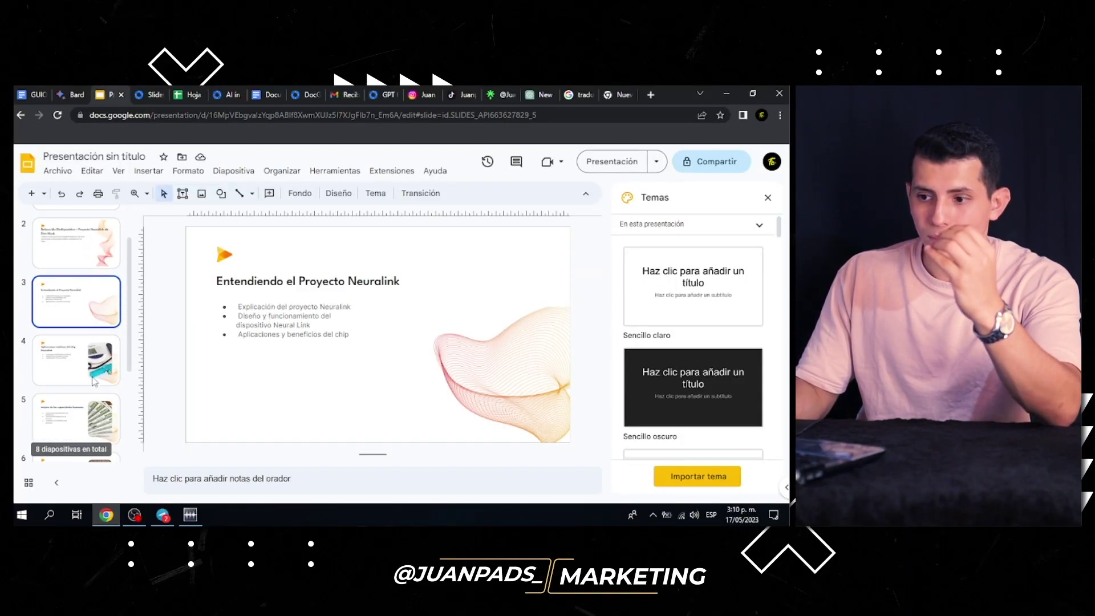
Step: Step through the medical applications, human capabilities, ethics and security, and conclusion slides
{"action": "key", "text": "Down"}
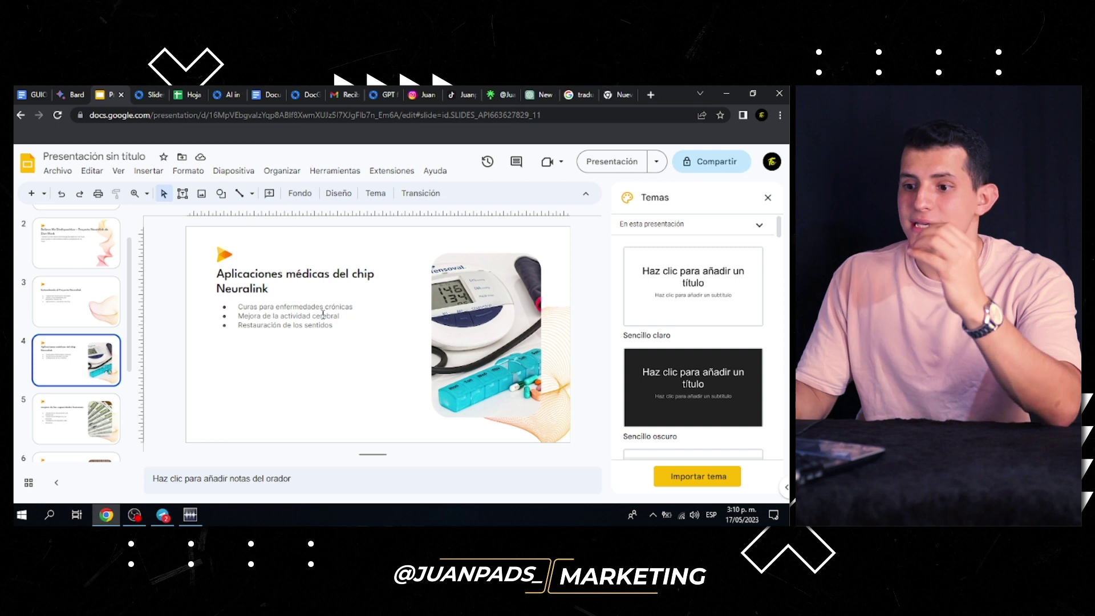
{"action": "key", "text": "Down"}
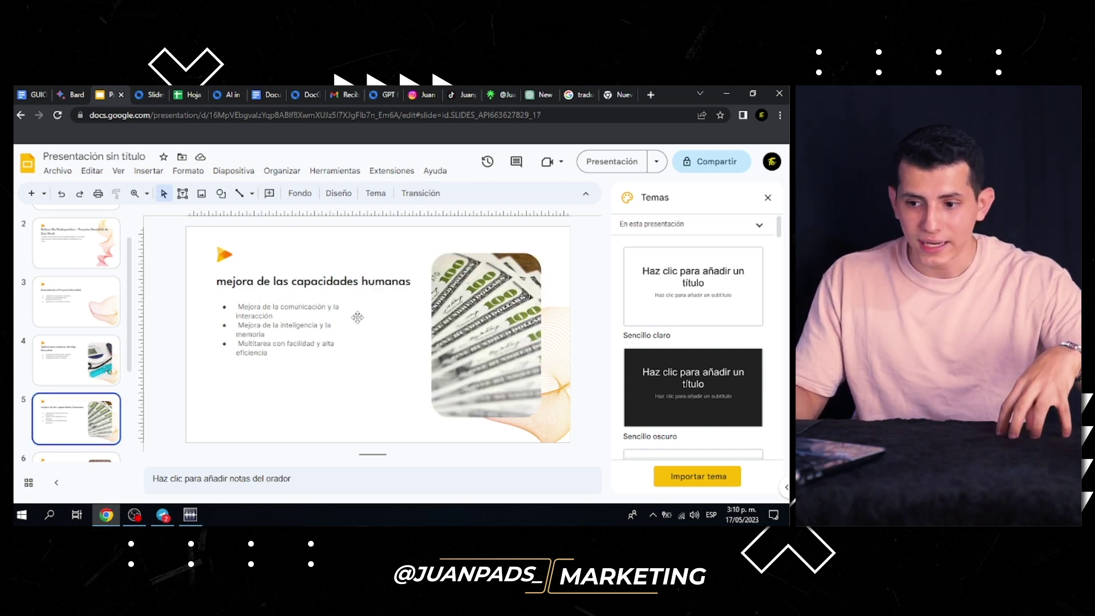
{"action": "key", "text": "Down"}
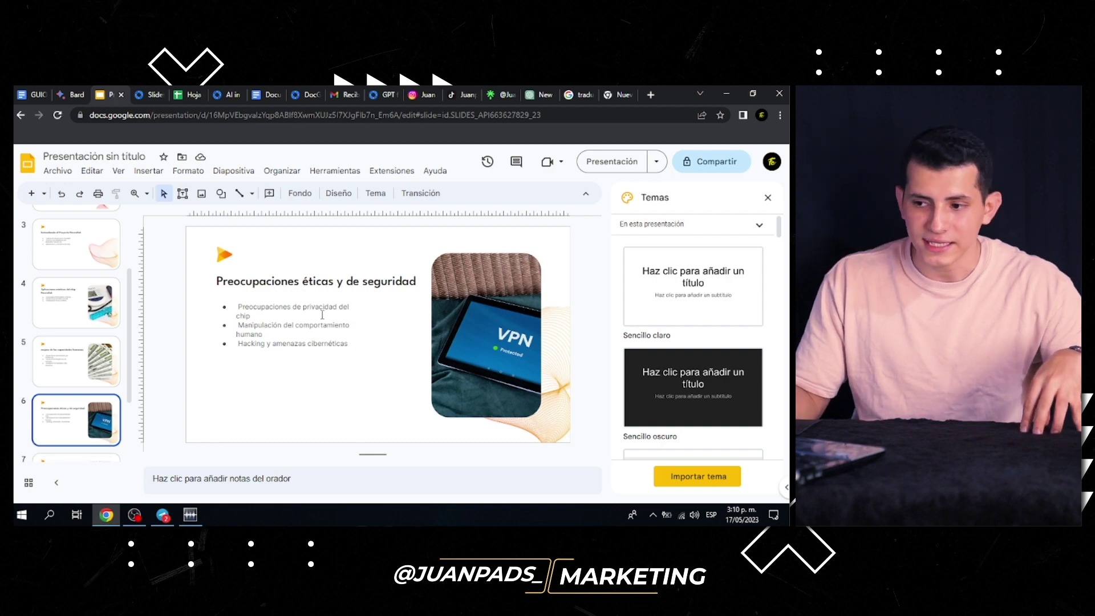
{"action": "key", "text": "Down"}
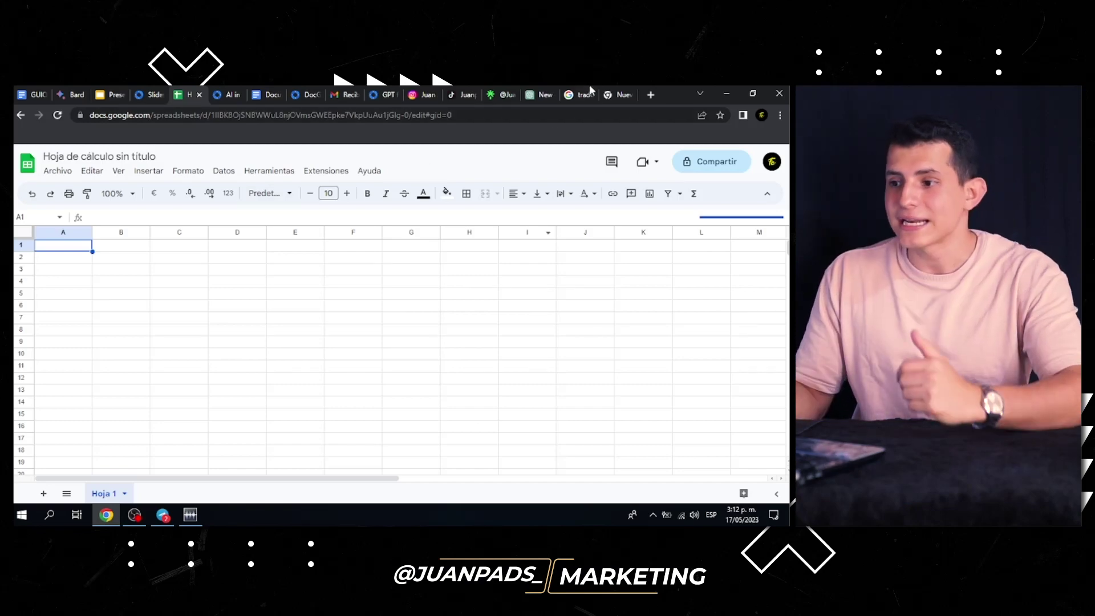
{"action": "left_click", "coordinate": [610, 93]}
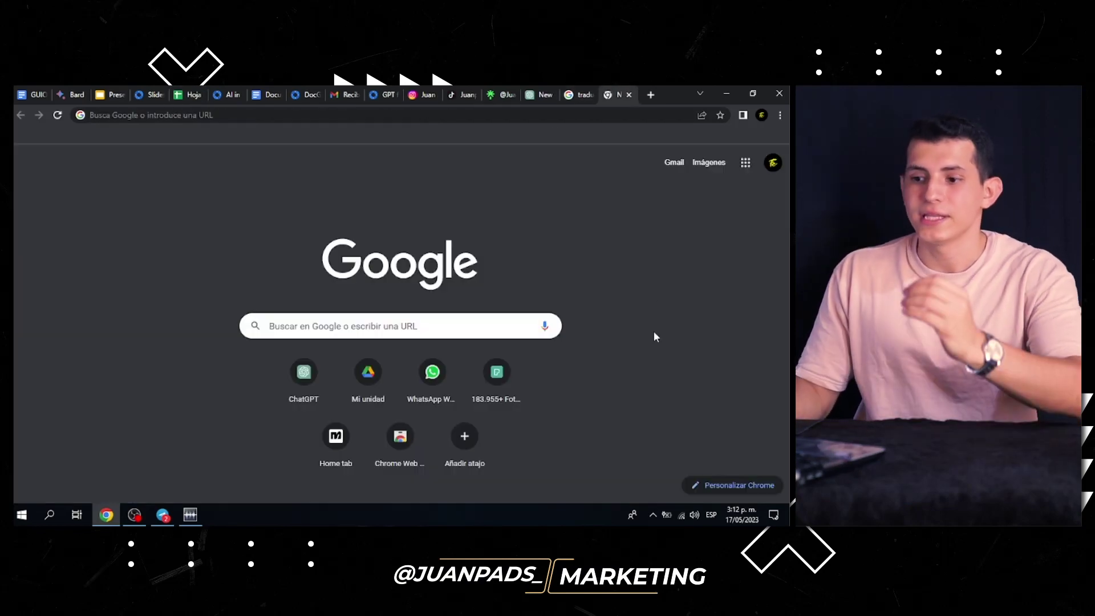
{"action": "left_click", "coordinate": [746, 163]}
{"action": "scroll", "coordinate": [707, 262], "scroll_direction": "down", "scroll_amount": 2}
{"action": "scroll", "coordinate": [707, 262], "scroll_direction": "down", "scroll_amount": 2}
{"action": "scroll", "coordinate": [707, 262], "scroll_direction": "down", "scroll_amount": 1}
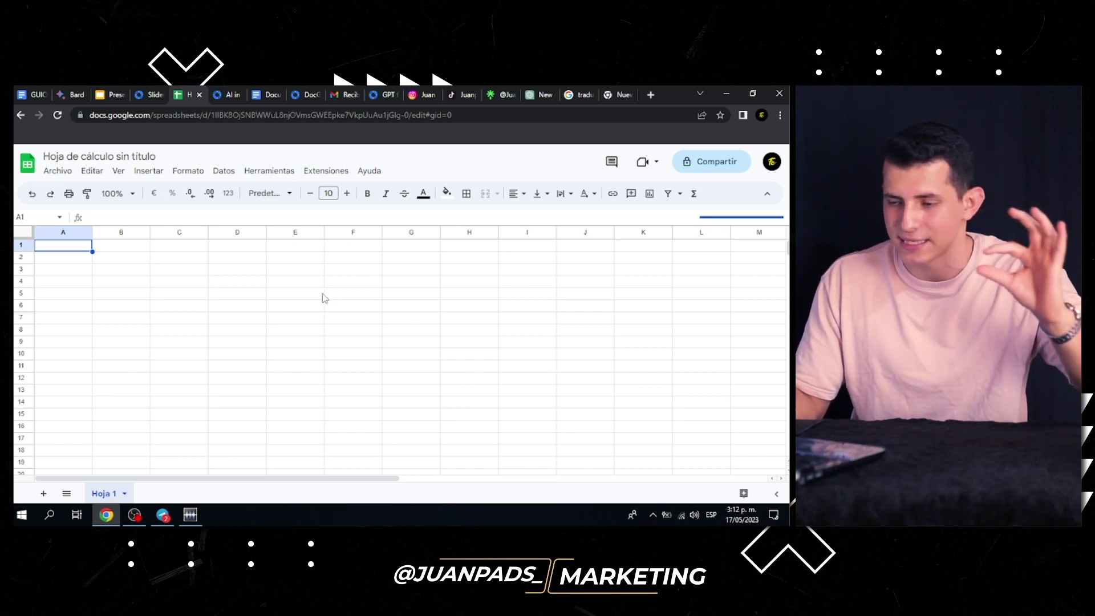
{"action": "left_click", "coordinate": [227, 95]}
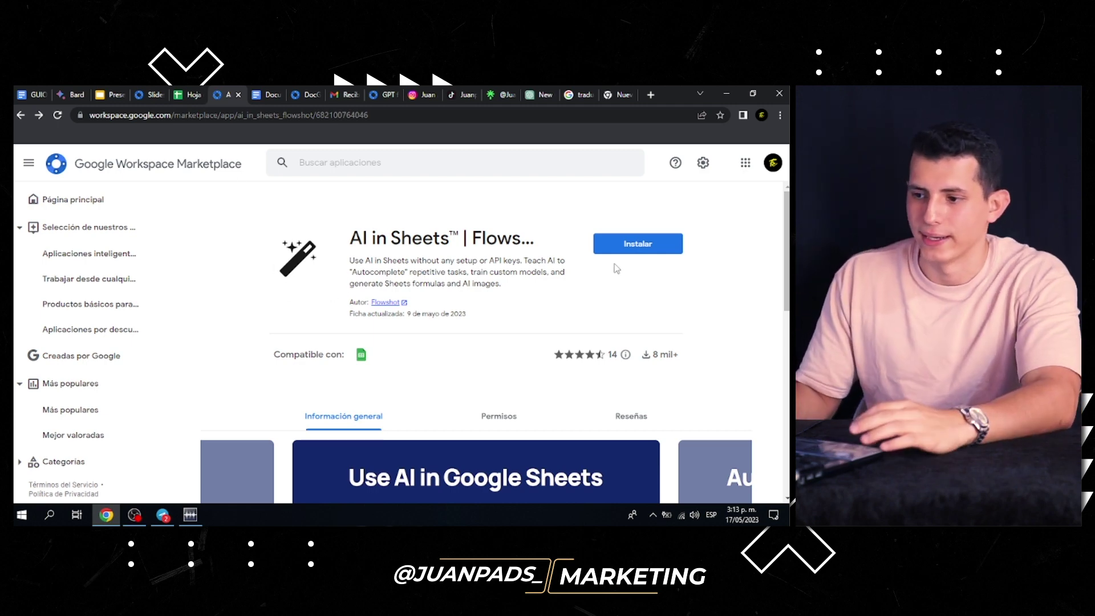
Step: Install AI in Sheets | Flowshot, allow Flowshot.ai's permissions, and switch back to the spreadsheet
{"action": "left_click", "coordinate": [677, 250]}
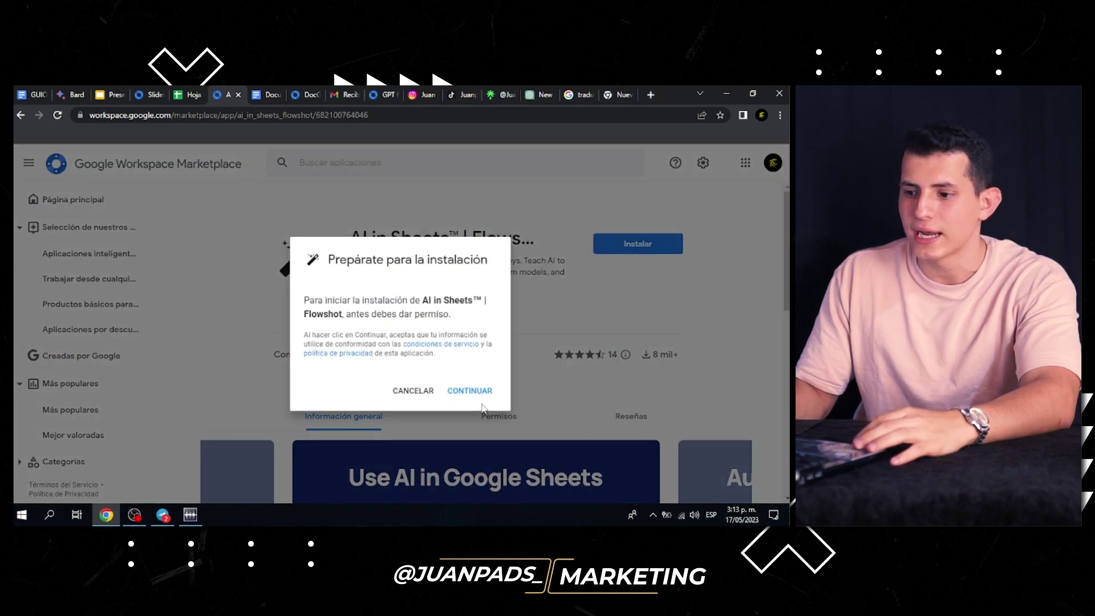
{"action": "left_click", "coordinate": [470, 391]}
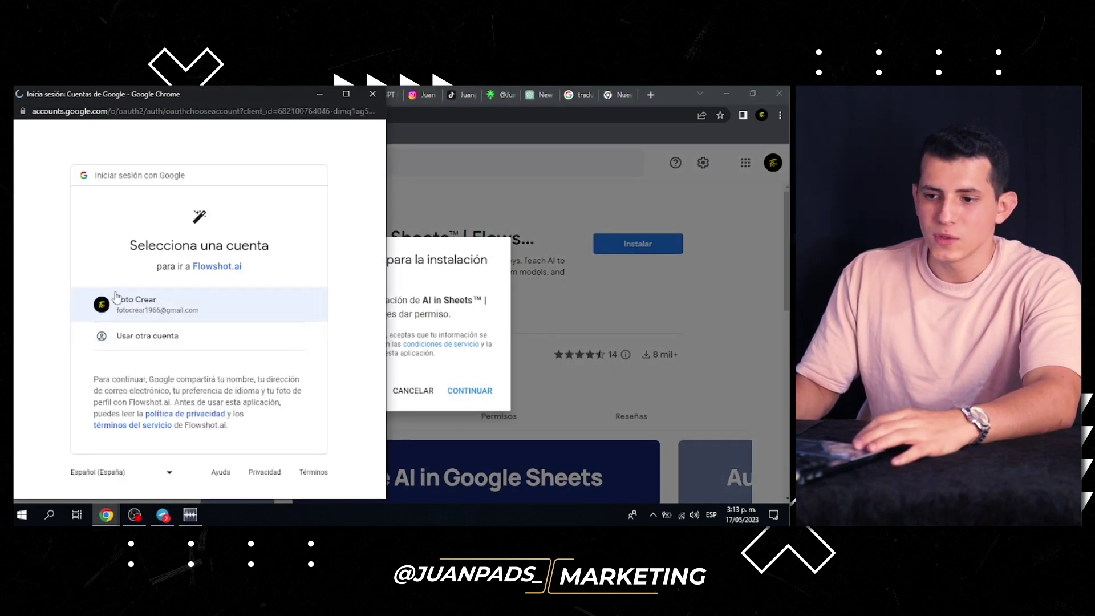
{"action": "scroll", "coordinate": [243, 359], "scroll_direction": "down", "scroll_amount": 5}
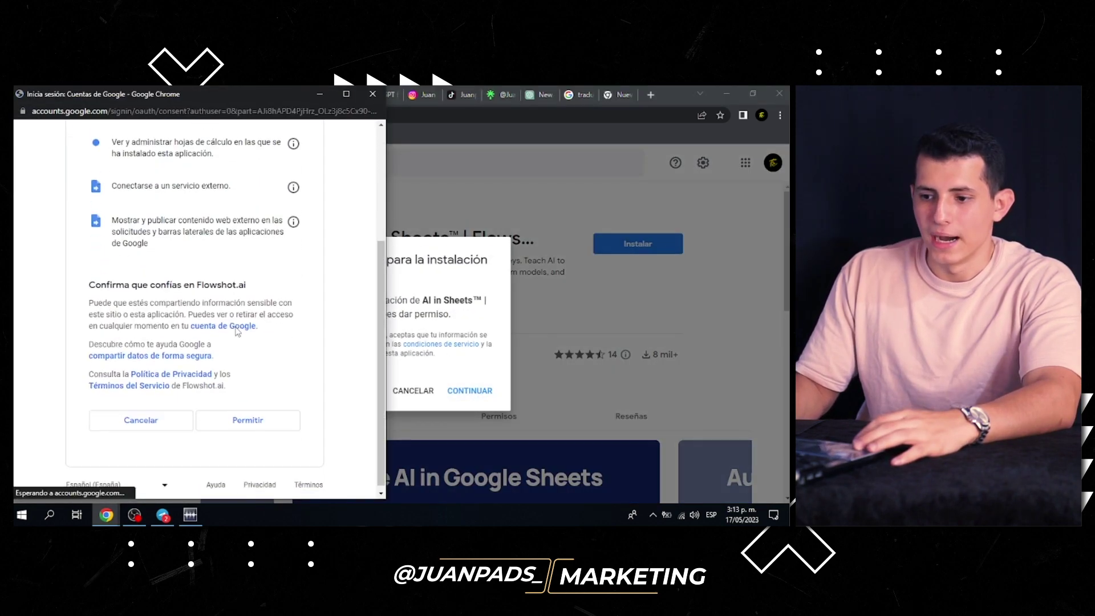
{"action": "left_click", "coordinate": [258, 414]}
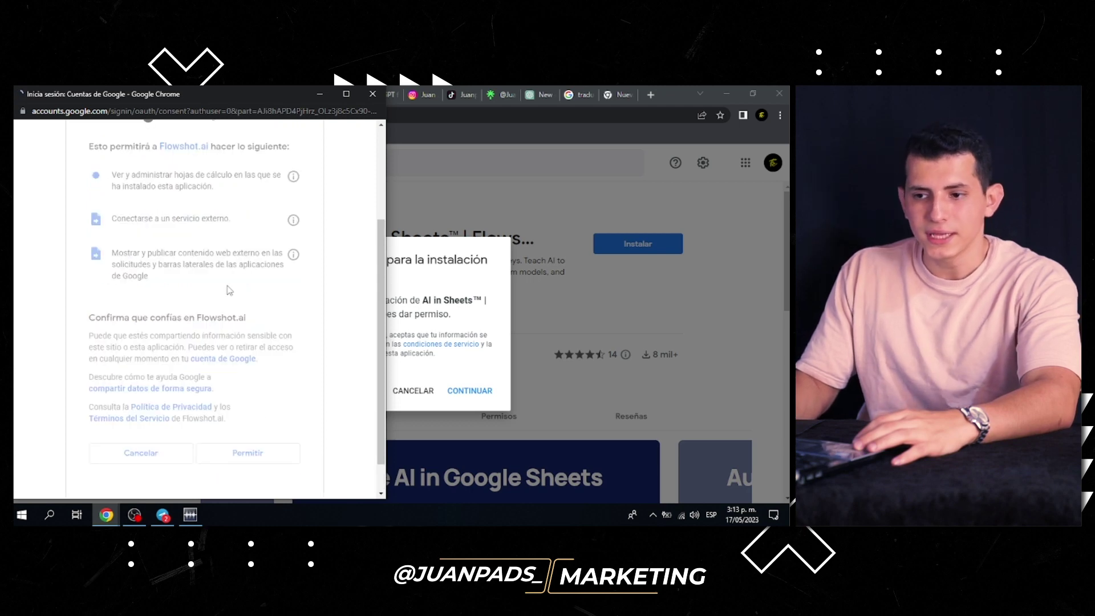
{"action": "left_click", "coordinate": [491, 450]}
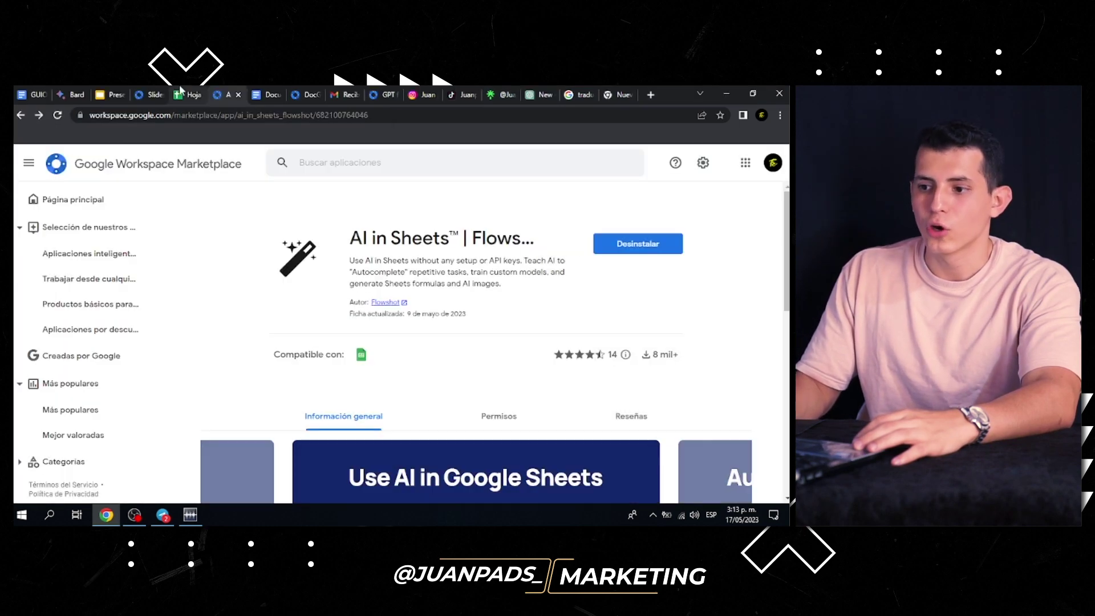
{"action": "key", "text": "ctrl+shift+Tab"}
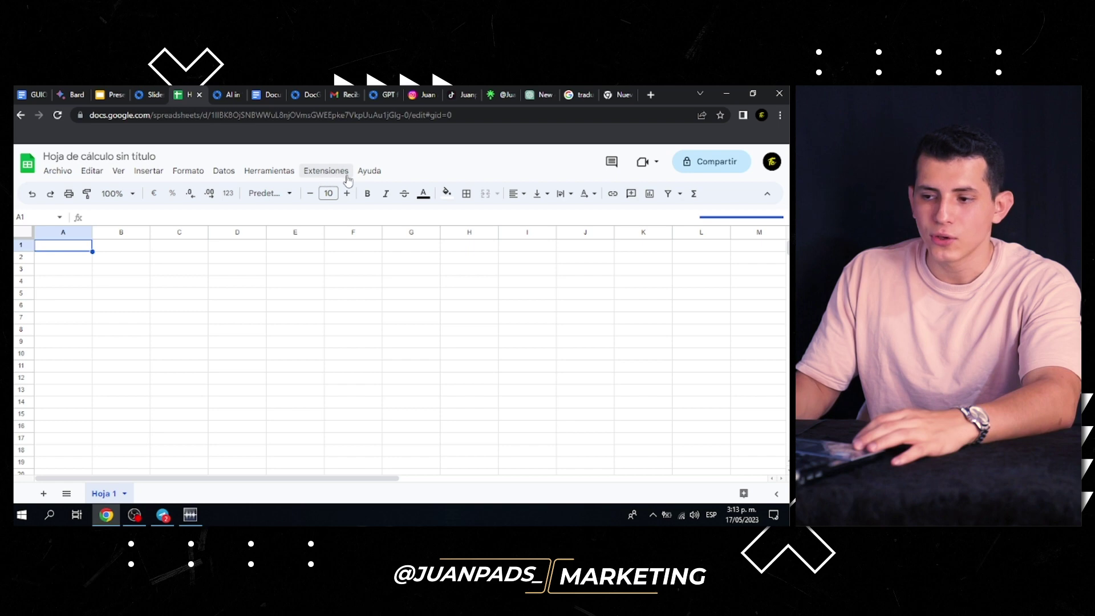
Step: Reload the spreadsheet so the Flowshot add-on appears, then open it from the Extensiones list
{"action": "left_click", "coordinate": [336, 172]}
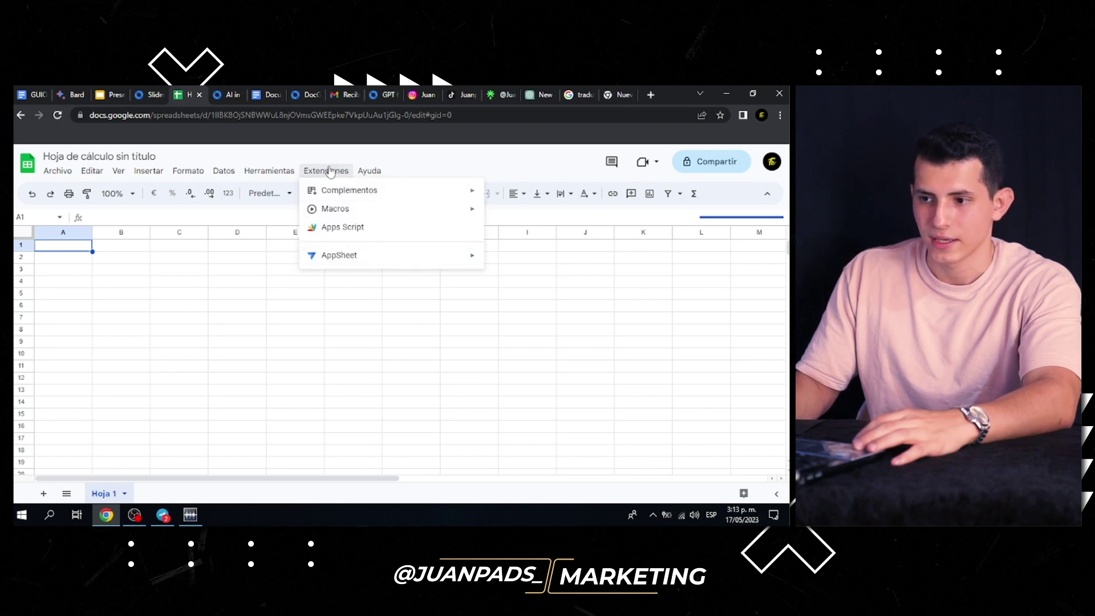
{"action": "left_click", "coordinate": [337, 172]}
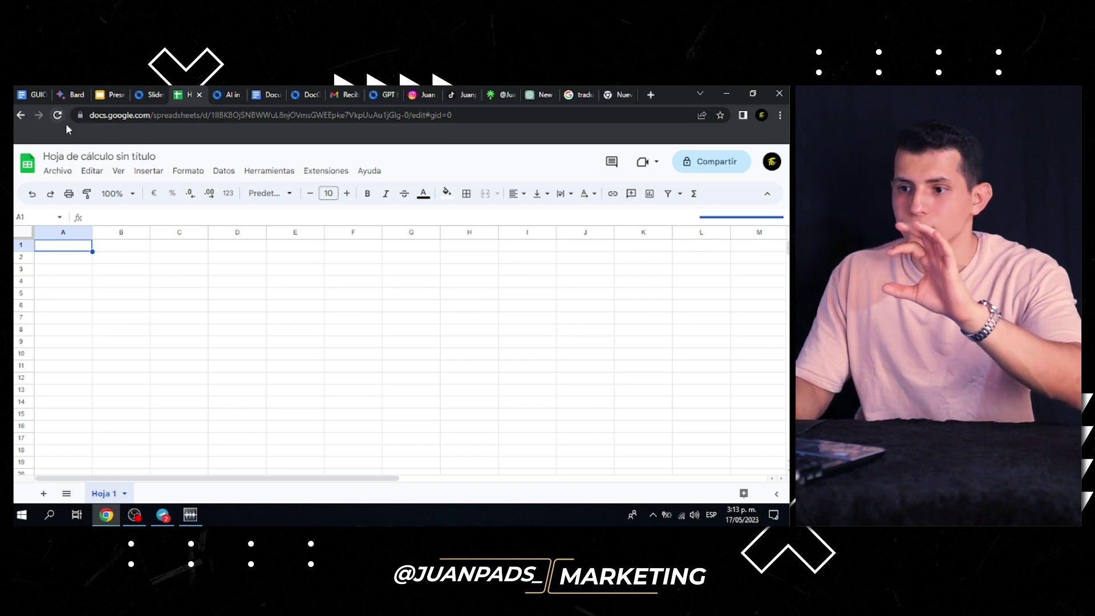
{"action": "left_click", "coordinate": [57, 115]}
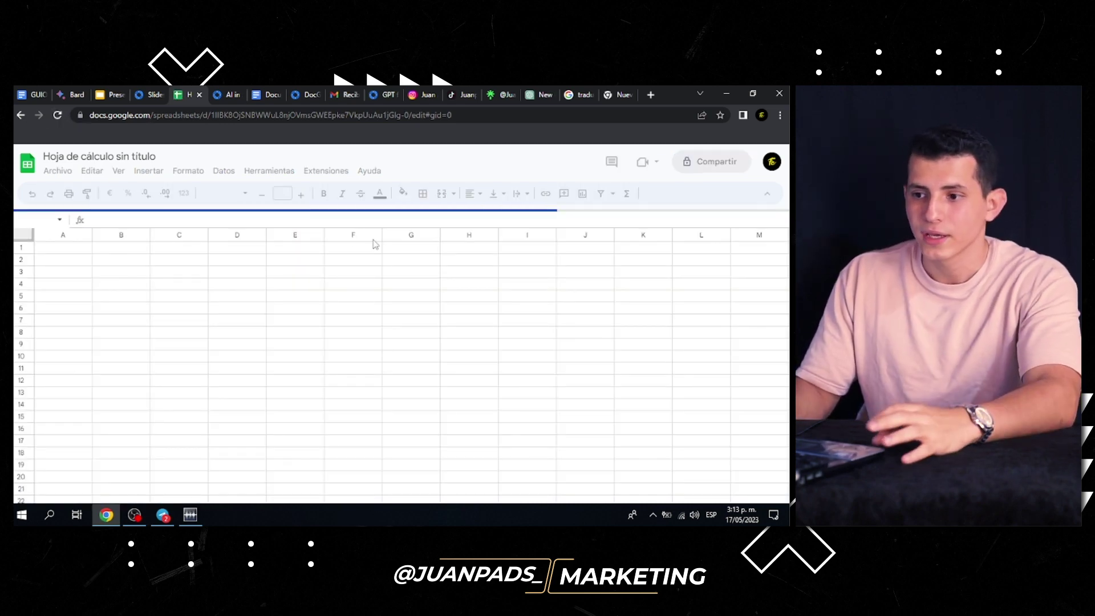
{"action": "left_click", "coordinate": [326, 172]}
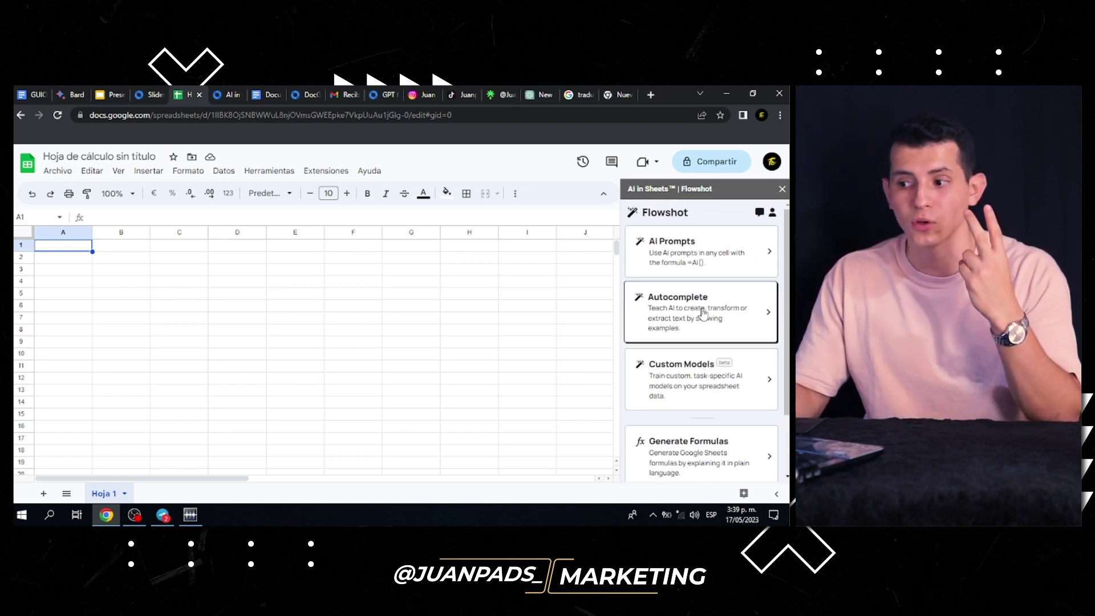
{"action": "scroll", "coordinate": [704, 313], "scroll_direction": "down", "scroll_amount": 2}
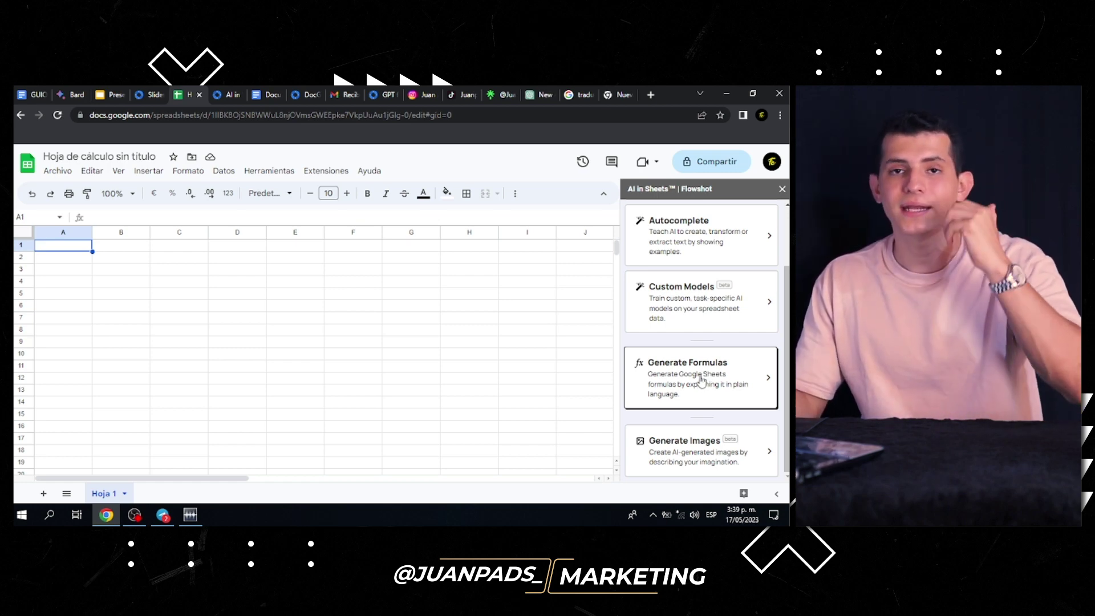
{"action": "scroll", "coordinate": [718, 390], "scroll_direction": "up", "scroll_amount": 2}
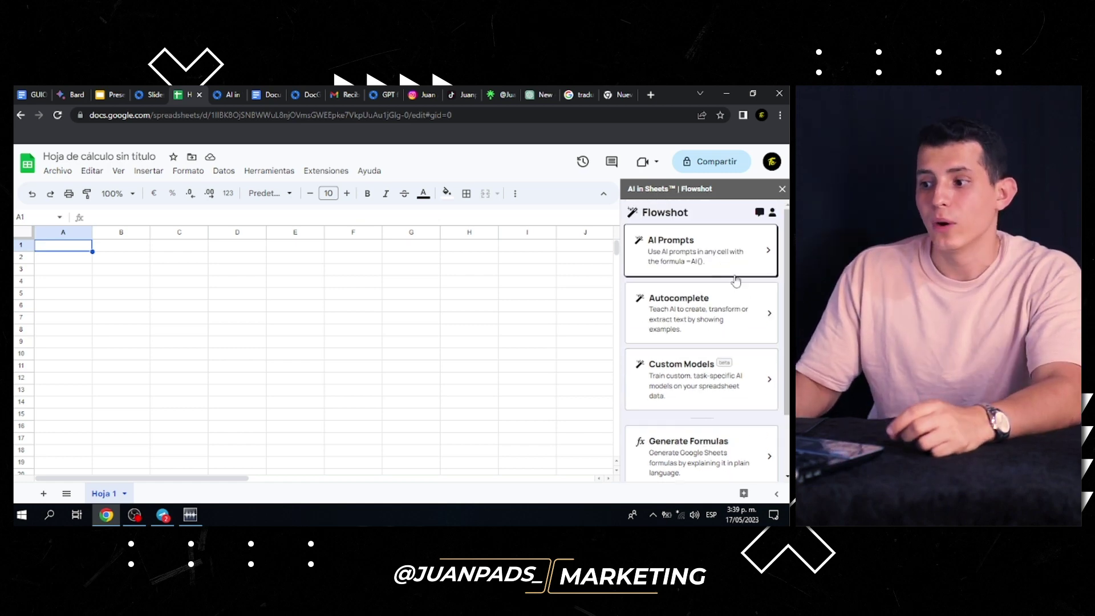
Step: Browse the AI Prompts examples, then reopen AI Prompts from the main Flowshot menu
{"action": "left_click", "coordinate": [769, 258]}
{"action": "scroll", "coordinate": [698, 322], "scroll_direction": "down", "scroll_amount": 1}
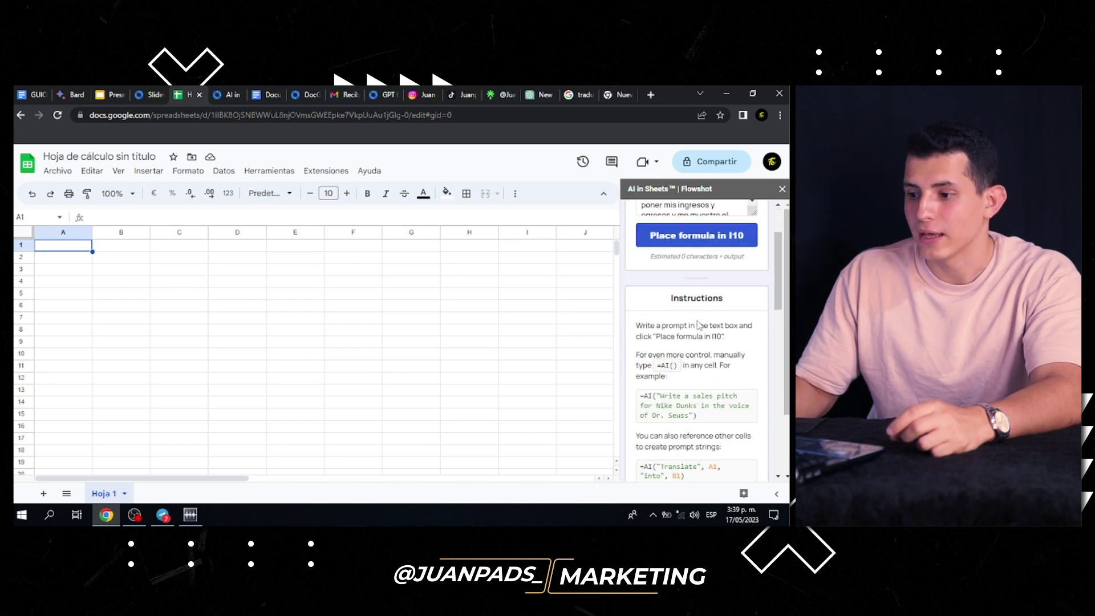
{"action": "scroll", "coordinate": [698, 322], "scroll_direction": "down", "scroll_amount": 3}
{"action": "scroll", "coordinate": [698, 323], "scroll_direction": "down", "scroll_amount": 3}
{"action": "scroll", "coordinate": [699, 322], "scroll_direction": "down", "scroll_amount": 1}
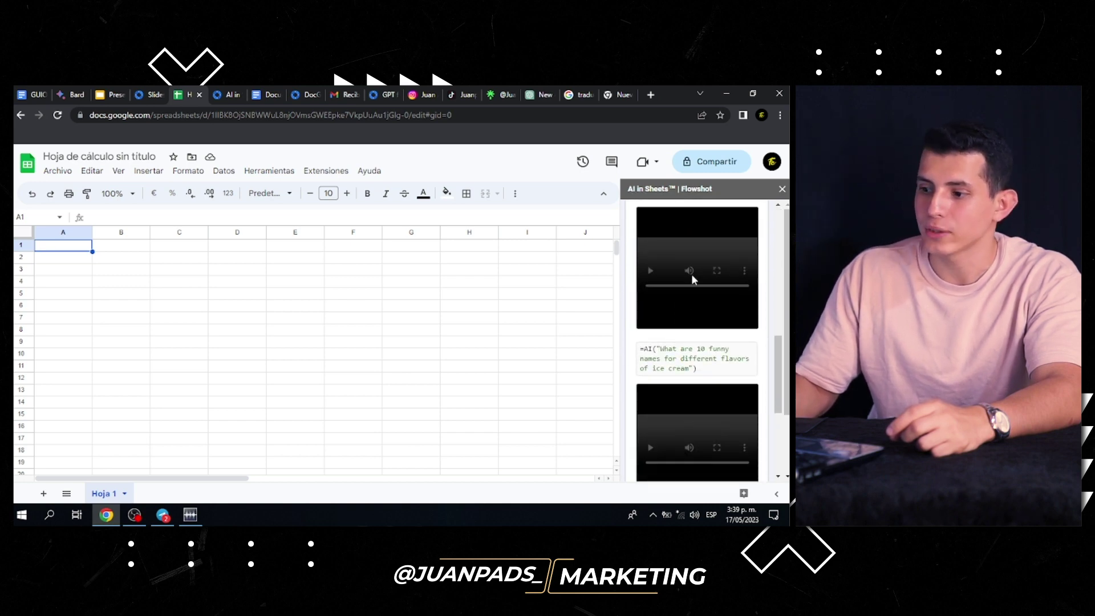
{"action": "scroll", "coordinate": [711, 372], "scroll_direction": "down", "scroll_amount": 2}
{"action": "scroll", "coordinate": [712, 365], "scroll_direction": "down", "scroll_amount": 1}
{"action": "scroll", "coordinate": [711, 366], "scroll_direction": "up", "scroll_amount": 1}
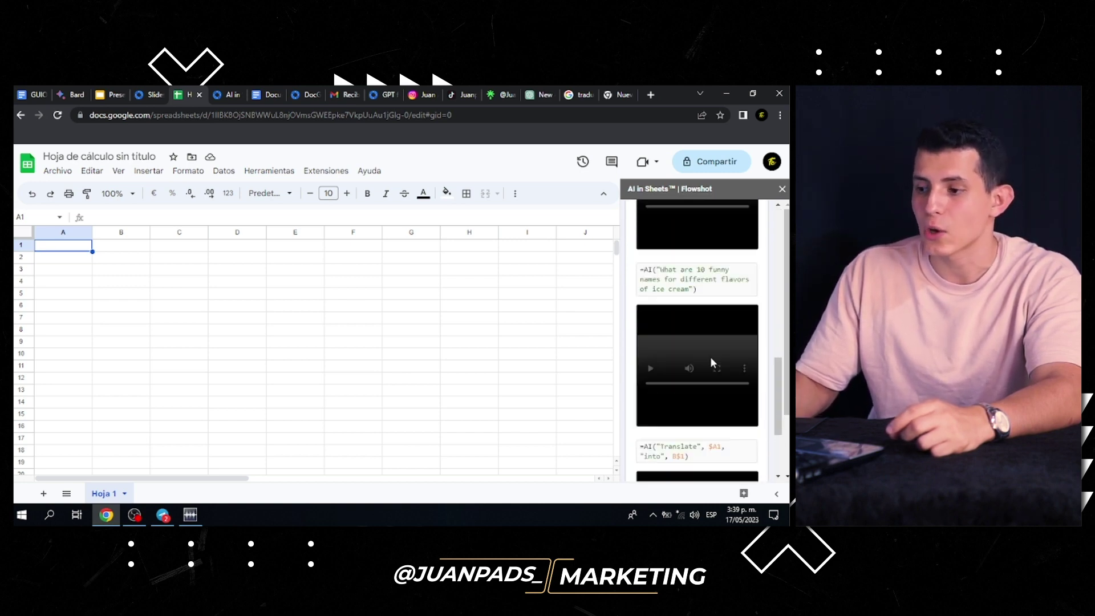
{"action": "scroll", "coordinate": [712, 360], "scroll_direction": "up", "scroll_amount": 6}
{"action": "scroll", "coordinate": [713, 361], "scroll_direction": "up", "scroll_amount": 5}
{"action": "left_click", "coordinate": [631, 212]}
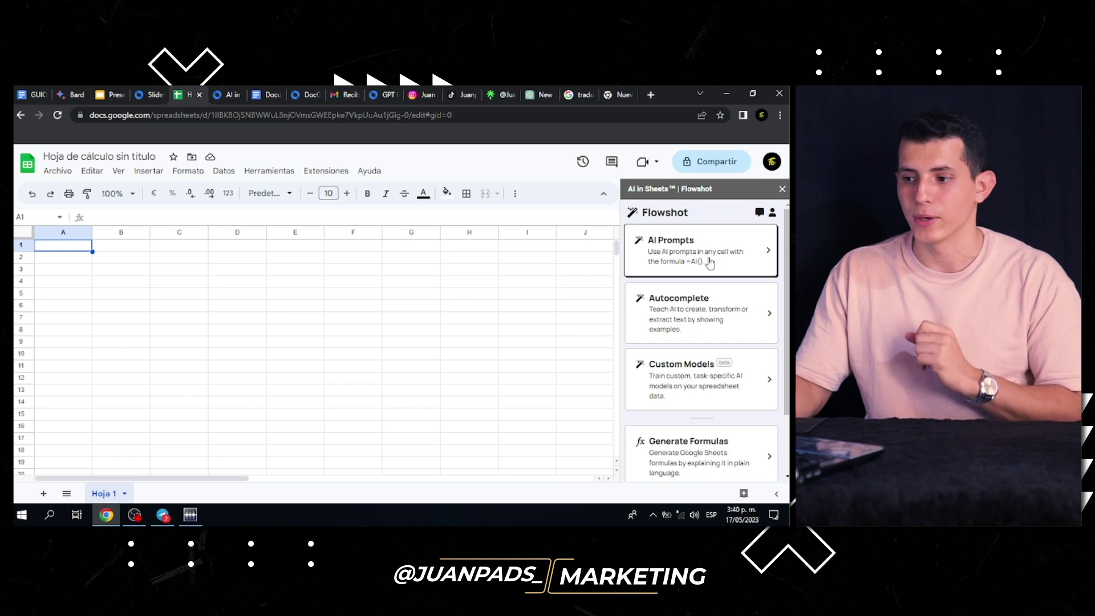
{"action": "left_click", "coordinate": [714, 266]}
Step: Paste the income-and-expense table prompt into AI Prompts and place the formula in the sheet
{"action": "left_click", "coordinate": [697, 282]}
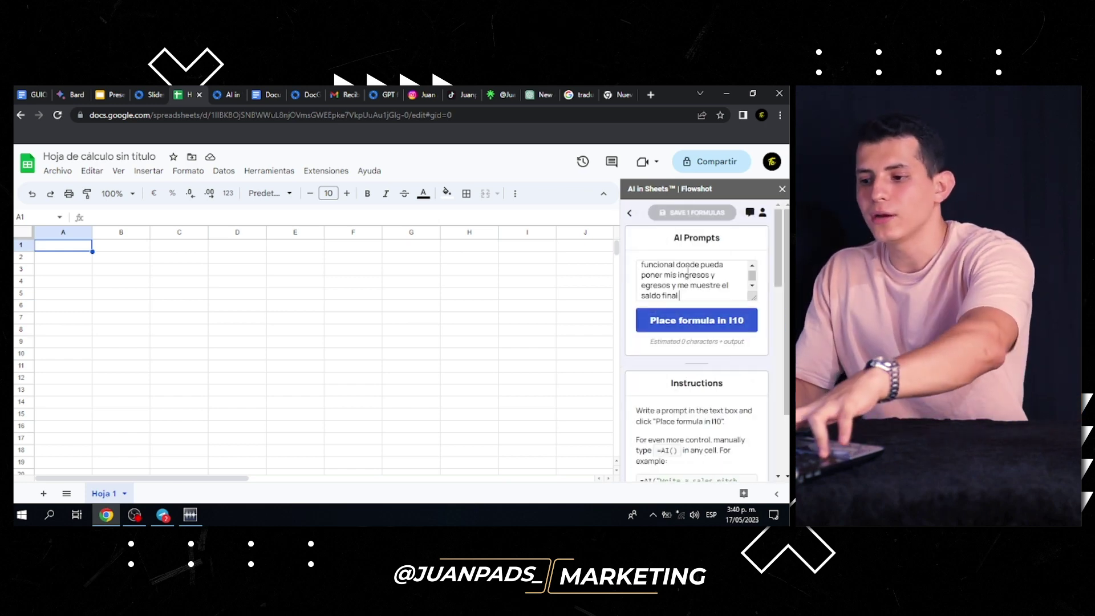
{"action": "key", "text": "ctrl+v"}
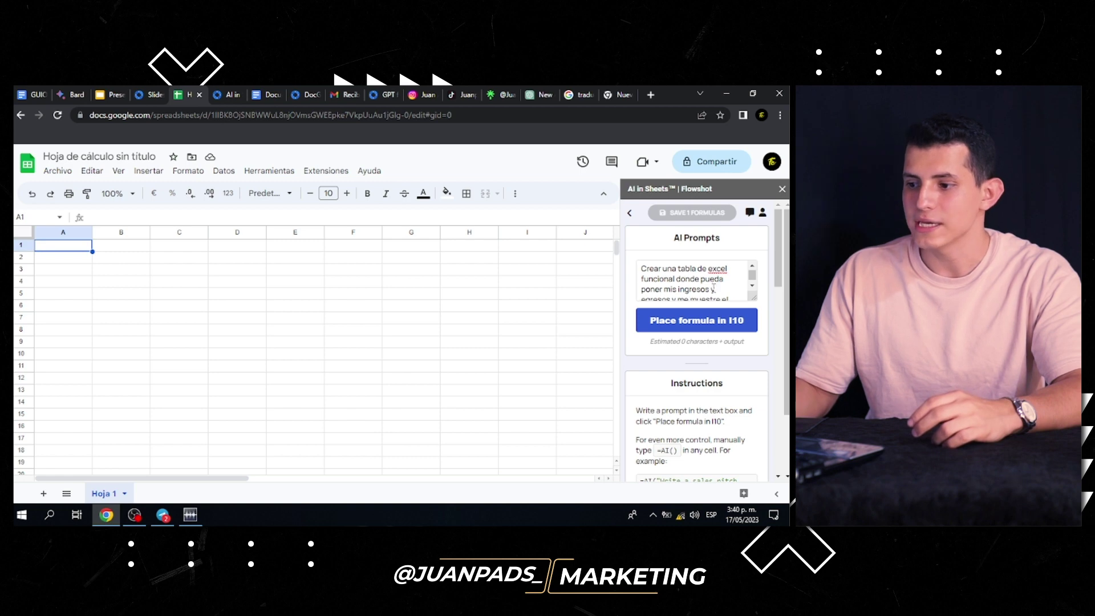
{"action": "scroll", "coordinate": [714, 288], "scroll_direction": "down", "scroll_amount": 1}
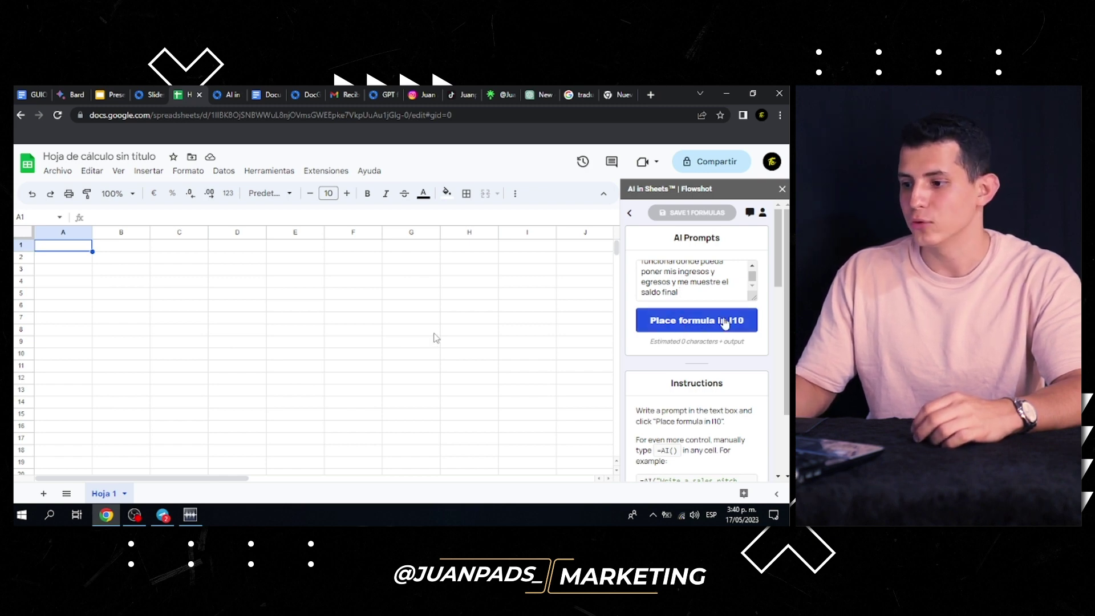
{"action": "left_click", "coordinate": [687, 323]}
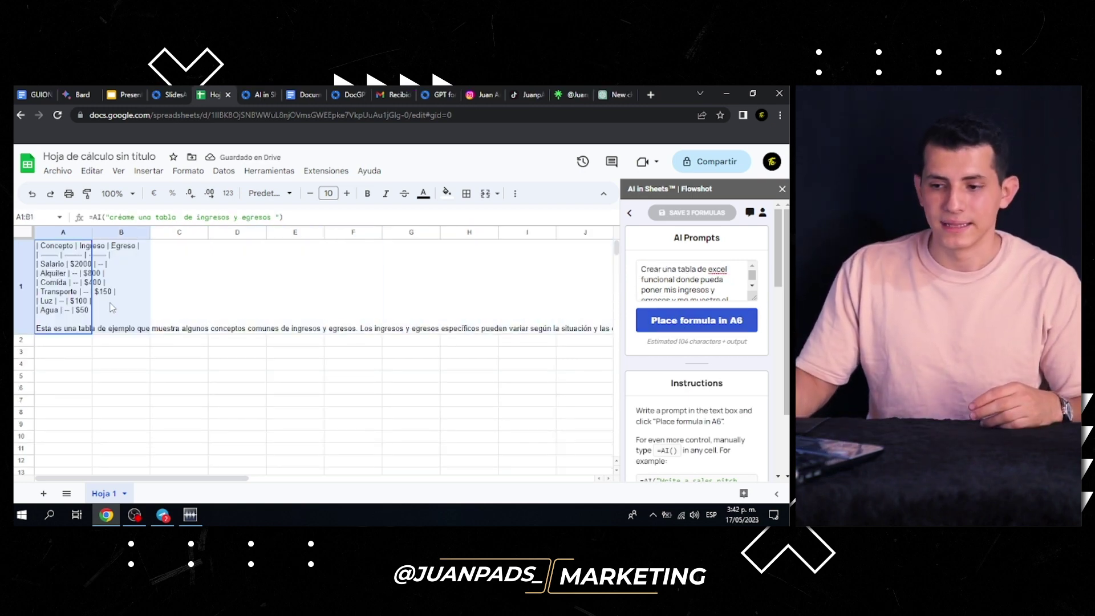
{"action": "left_click_drag", "start_coordinate": [614, 315], "coordinate": [86, 319]}
{"action": "left_click", "coordinate": [113, 355]}
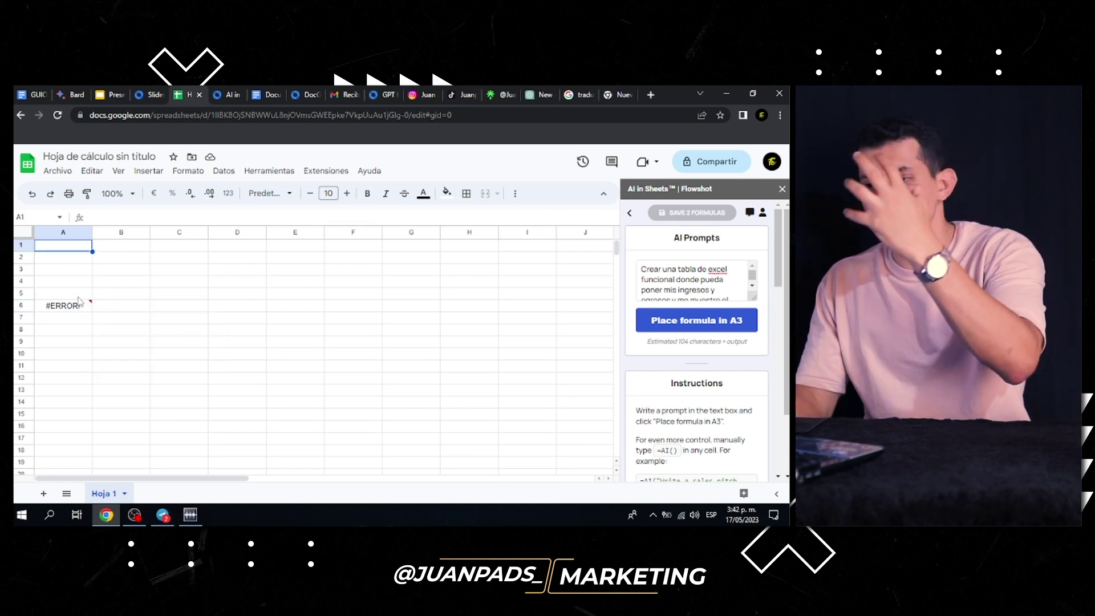
Step: Clear the failed #ERROR! result from cell A6
{"action": "left_click", "coordinate": [64, 257]}
{"action": "left_click", "coordinate": [80, 307]}
{"action": "key", "text": "Delete"}
{"action": "key", "text": "Down"}
{"action": "key", "text": "Down"}
{"action": "key", "text": "Up"}
{"action": "key", "text": "Up"}
{"action": "key", "text": "Up"}
{"action": "key", "text": "Up"}
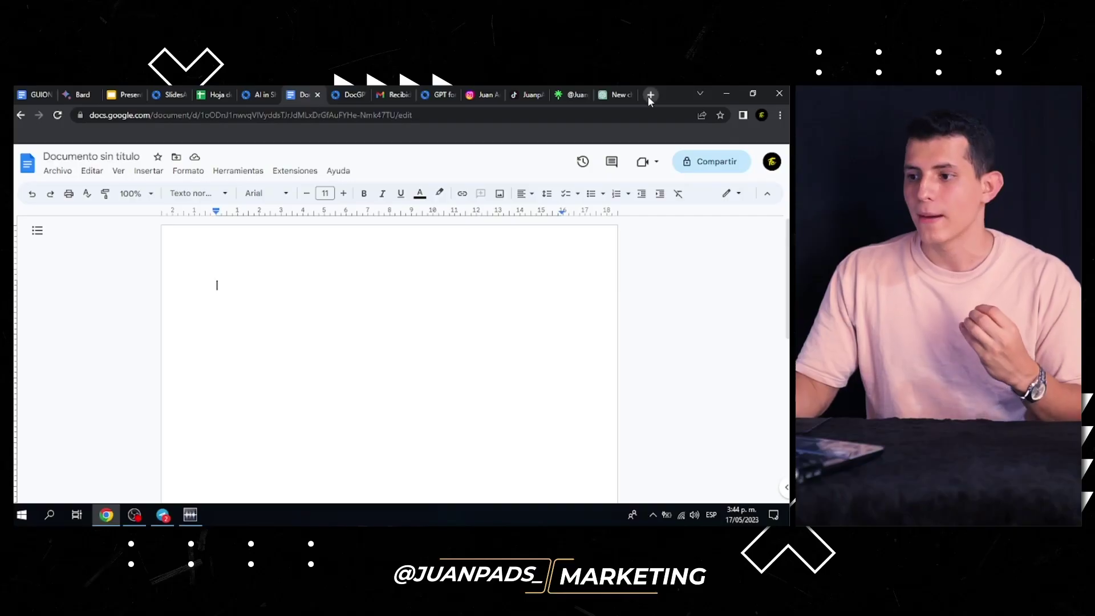
Step: Open a new Chrome tab showing the Google start page
{"action": "left_click", "coordinate": [649, 95]}
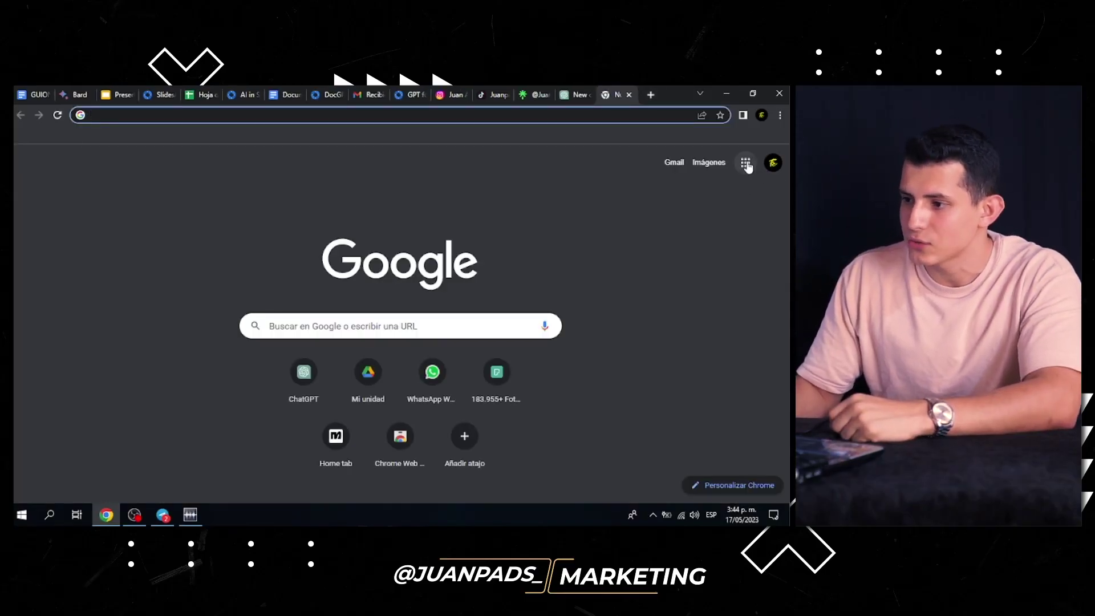
Step: Create a blank document from the Google apps grid, check Extensiones, then view the DocGPT Marketplace listing
{"action": "left_click", "coordinate": [746, 164]}
{"action": "scroll", "coordinate": [722, 327], "scroll_direction": "down", "scroll_amount": 1}
{"action": "scroll", "coordinate": [721, 327], "scroll_direction": "down", "scroll_amount": 2}
{"action": "scroll", "coordinate": [721, 327], "scroll_direction": "down", "scroll_amount": 2}
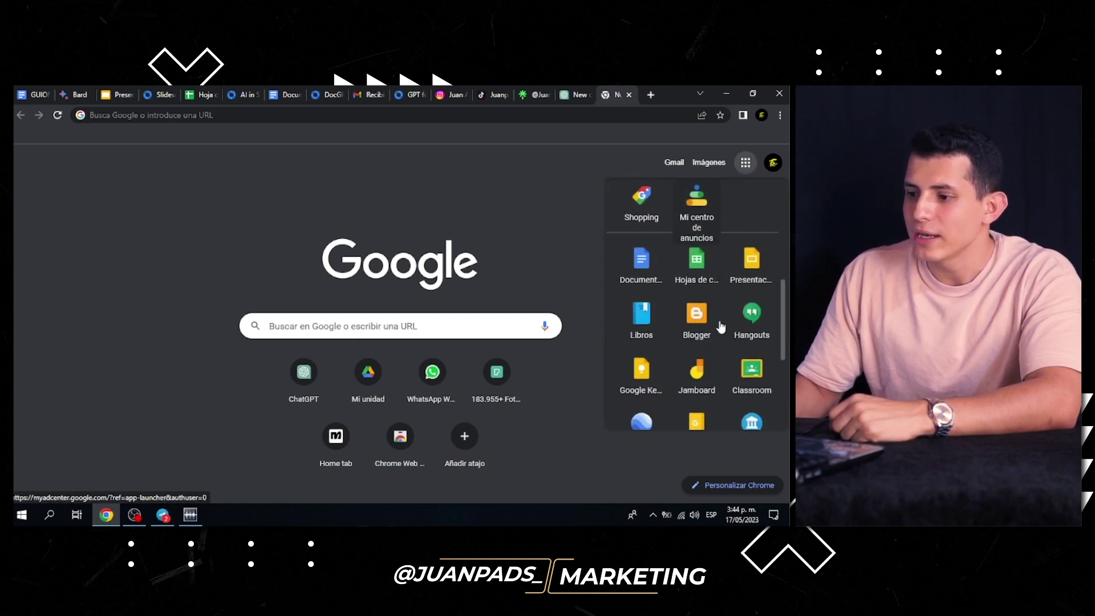
{"action": "left_click", "coordinate": [646, 271]}
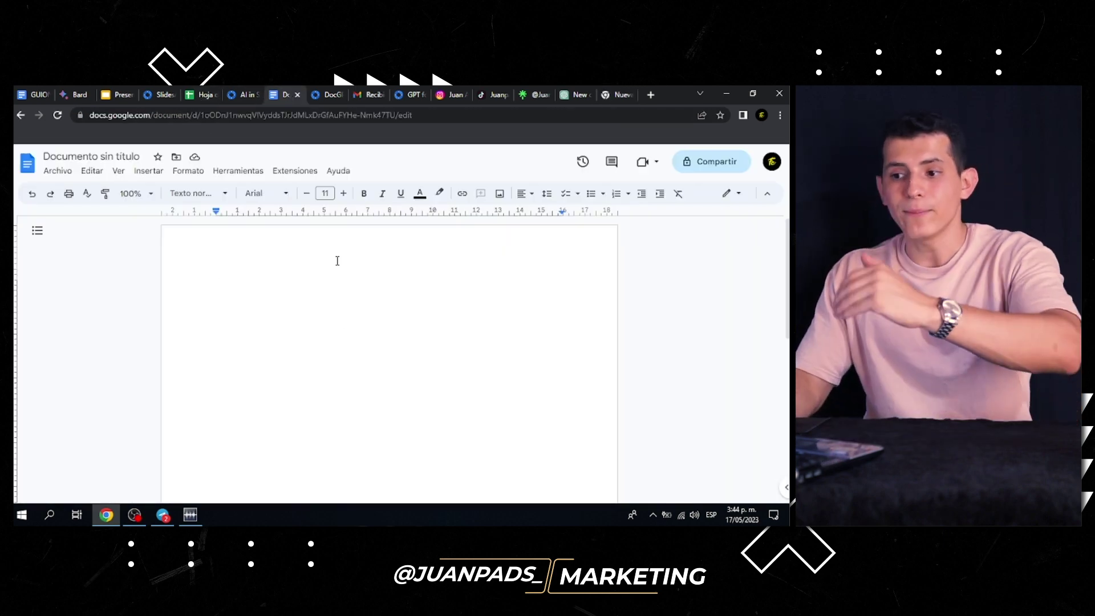
{"action": "left_click", "coordinate": [301, 172]}
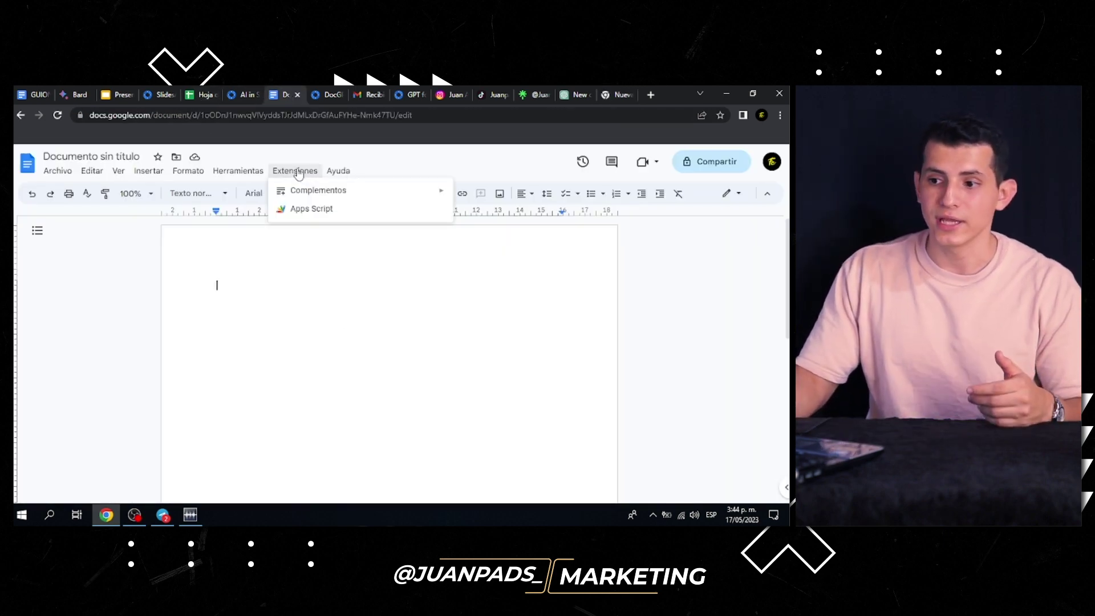
{"action": "mouse_move", "coordinate": [319, 190]}
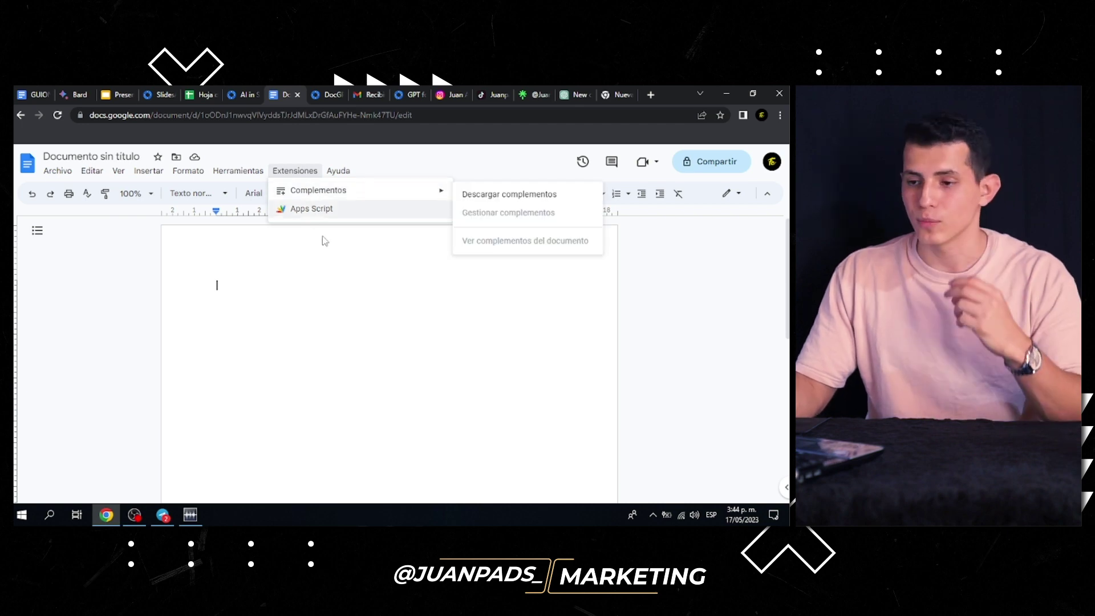
{"action": "left_click", "coordinate": [329, 97]}
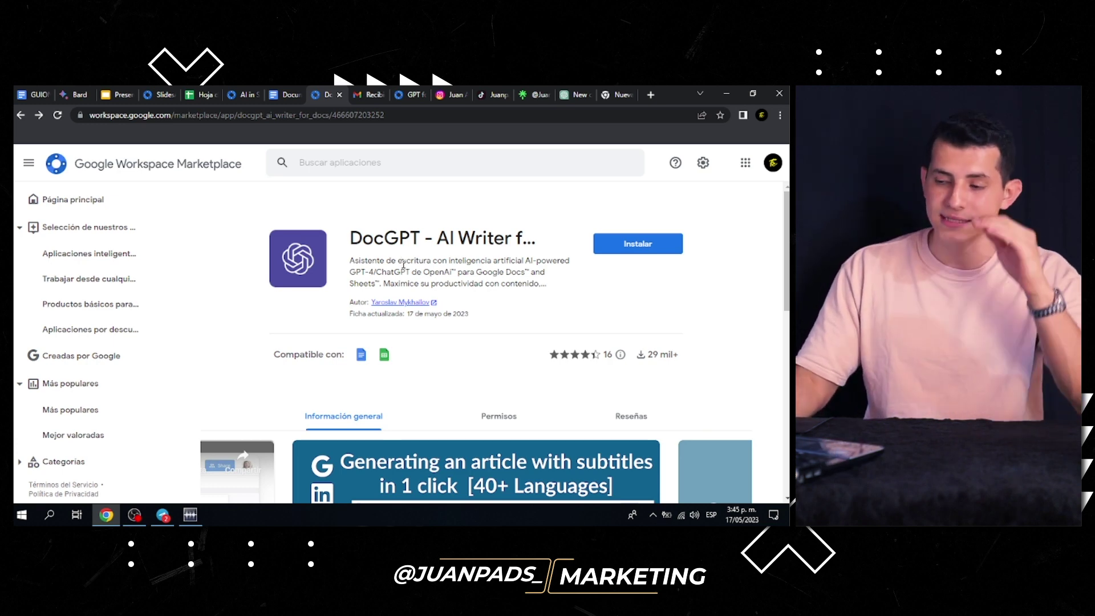
Step: Install DocGPT - AI Writer for Docs, choosing the account and granting permissions, then return to the document
{"action": "left_click", "coordinate": [644, 246]}
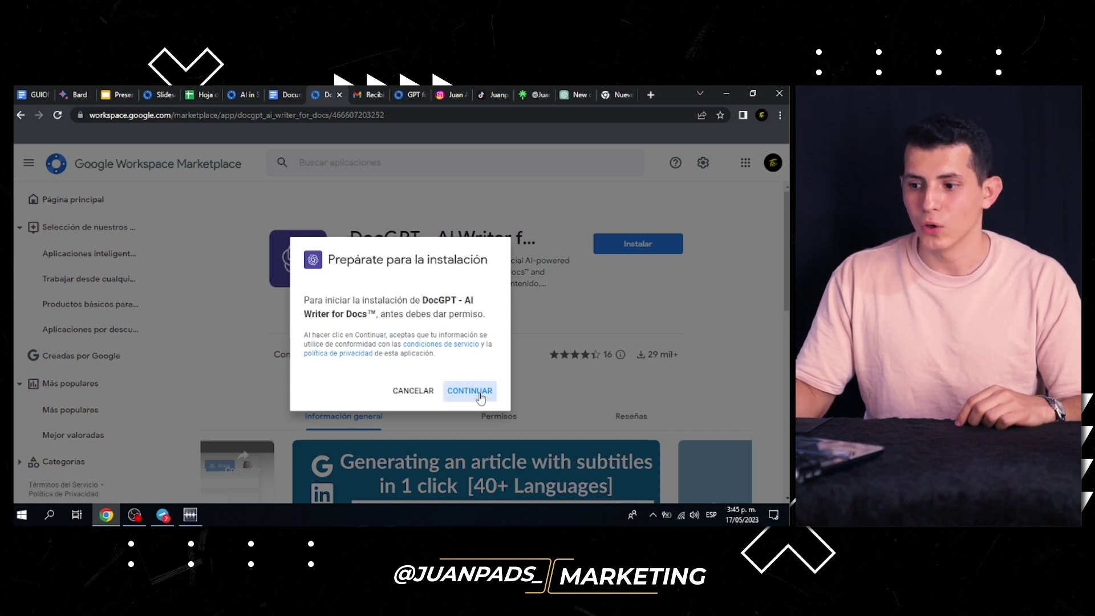
{"action": "left_click", "coordinate": [481, 393]}
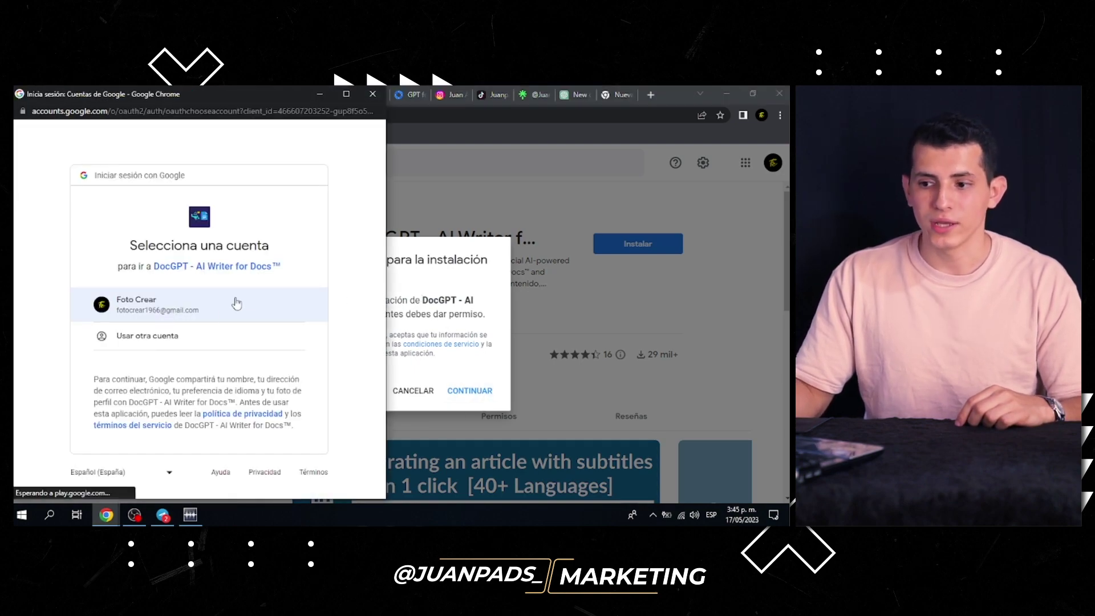
{"action": "left_click", "coordinate": [256, 313]}
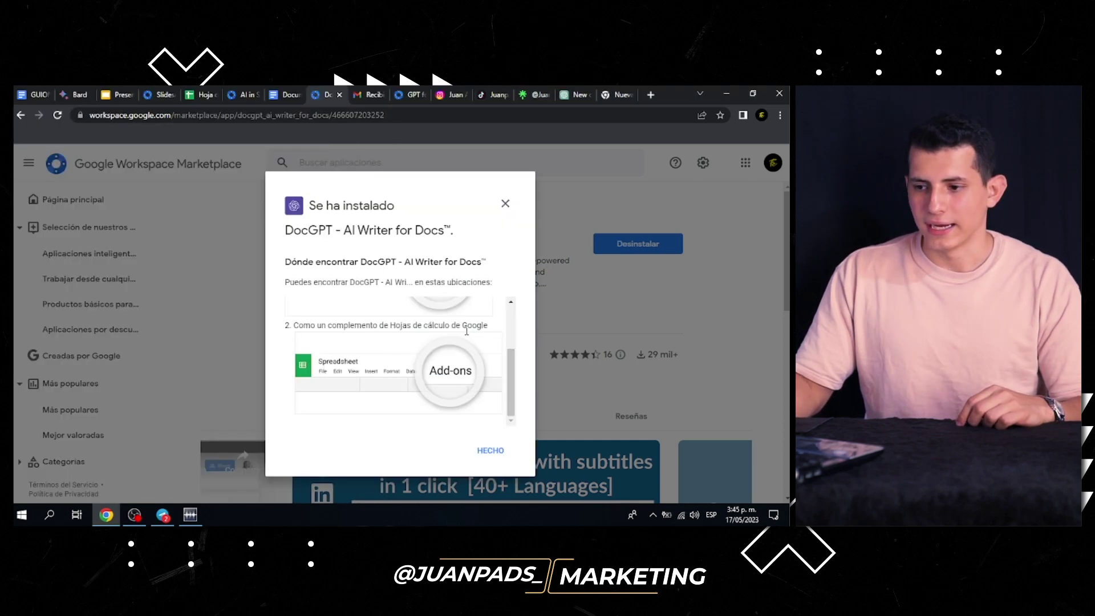
{"action": "scroll", "coordinate": [428, 354], "scroll_direction": "down", "scroll_amount": 2}
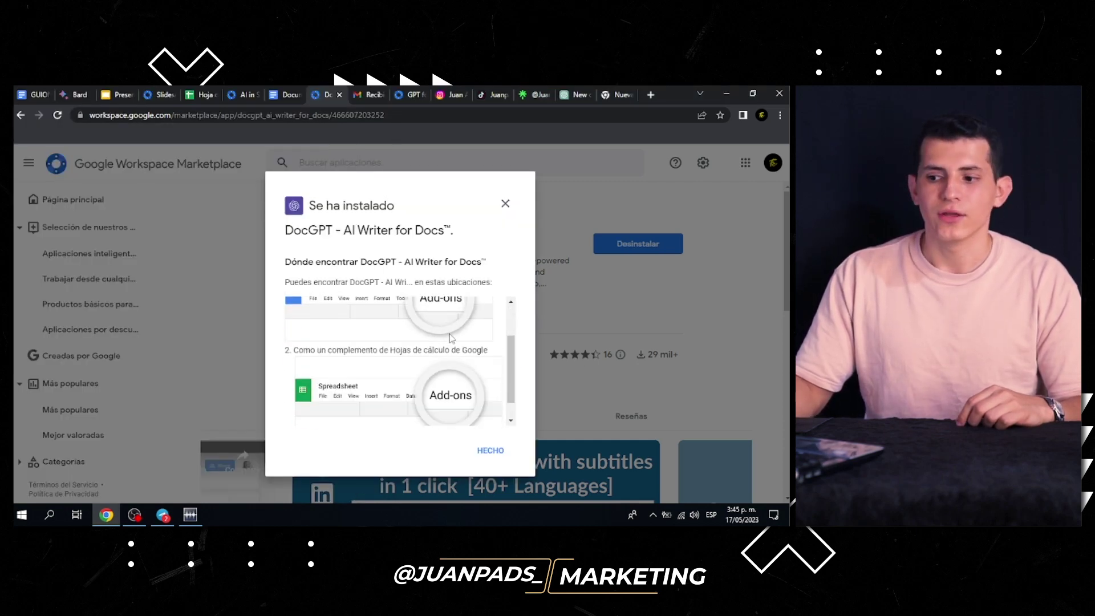
{"action": "scroll", "coordinate": [434, 376], "scroll_direction": "up", "scroll_amount": 2}
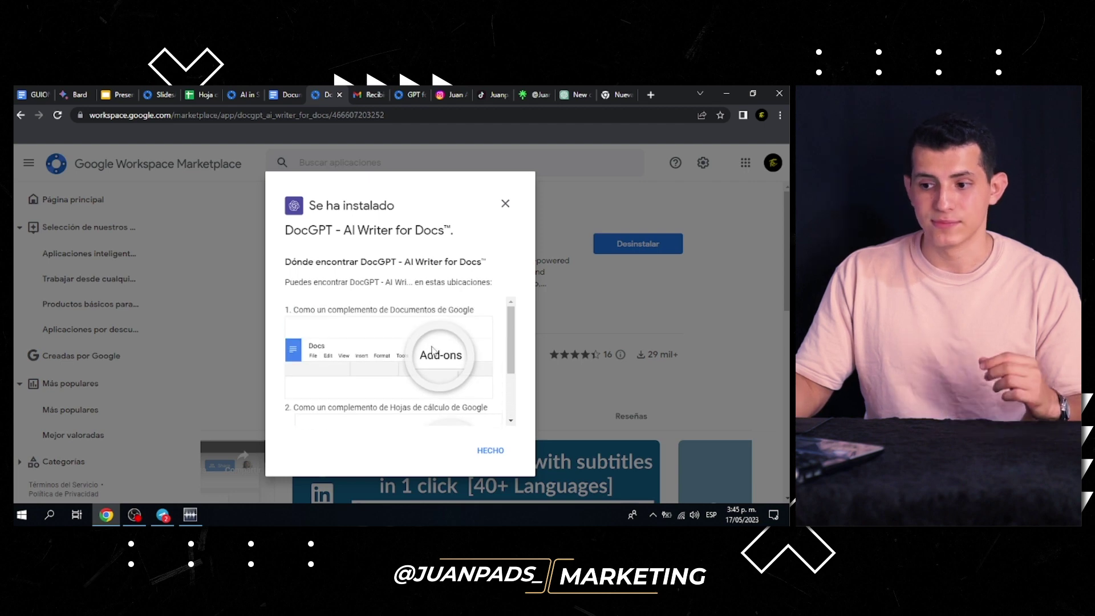
{"action": "scroll", "coordinate": [439, 368], "scroll_direction": "down", "scroll_amount": 2}
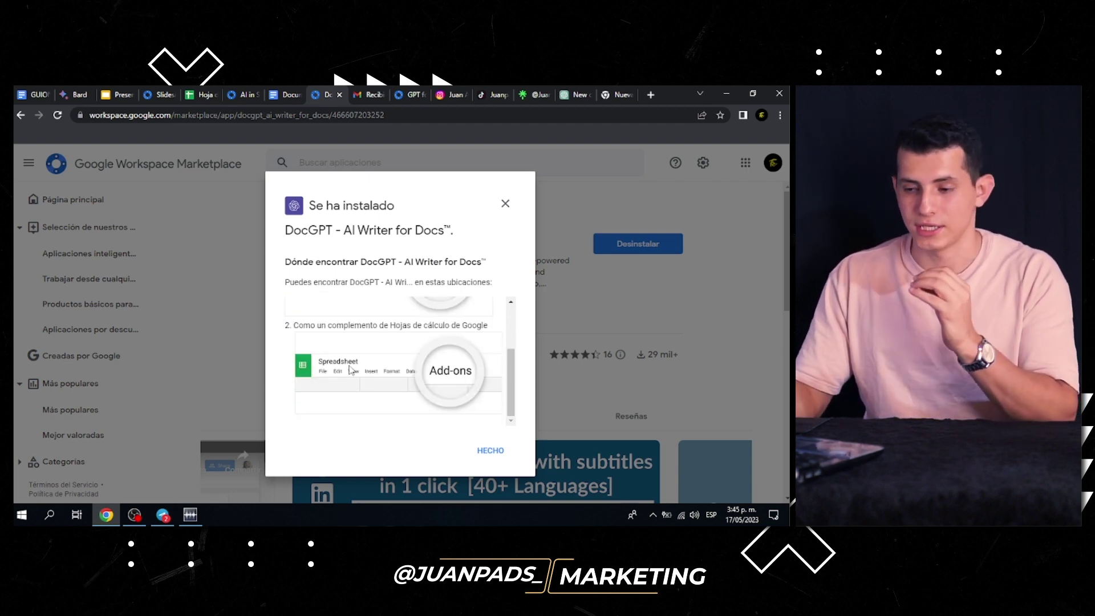
{"action": "left_click", "coordinate": [491, 451]}
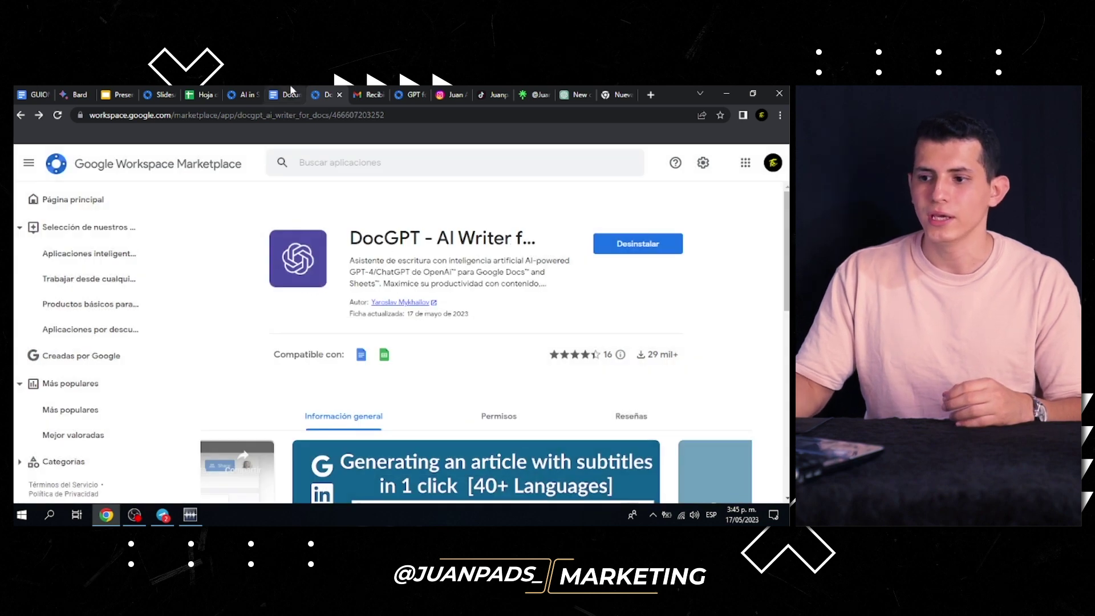
{"action": "left_click", "coordinate": [291, 93]}
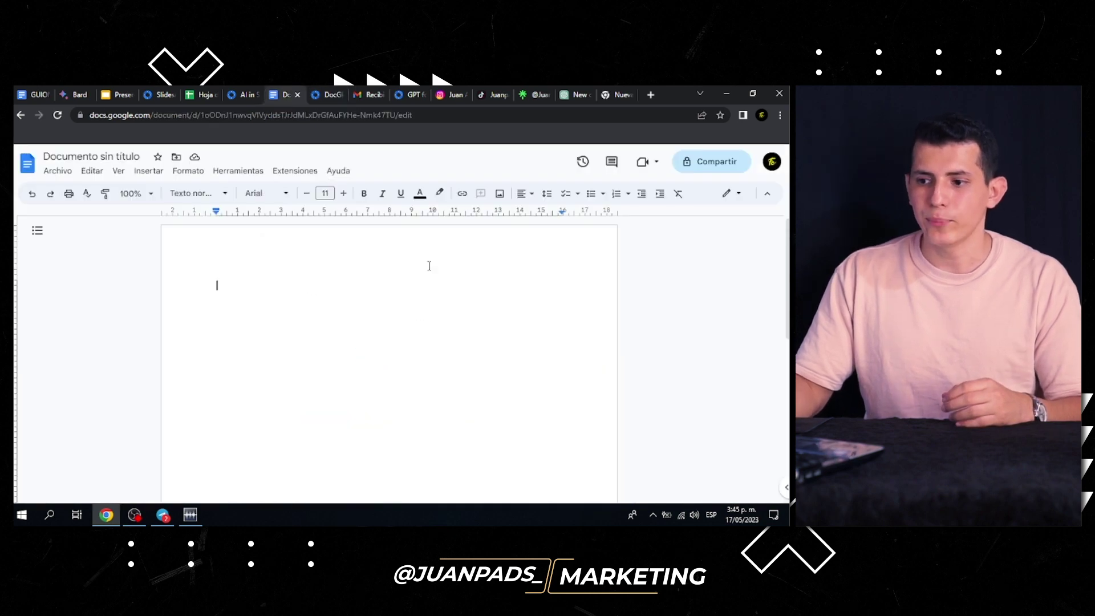
Step: Reload the document and launch DocGPT - AI Writer for Docs from Extensiones
{"action": "left_click", "coordinate": [60, 118]}
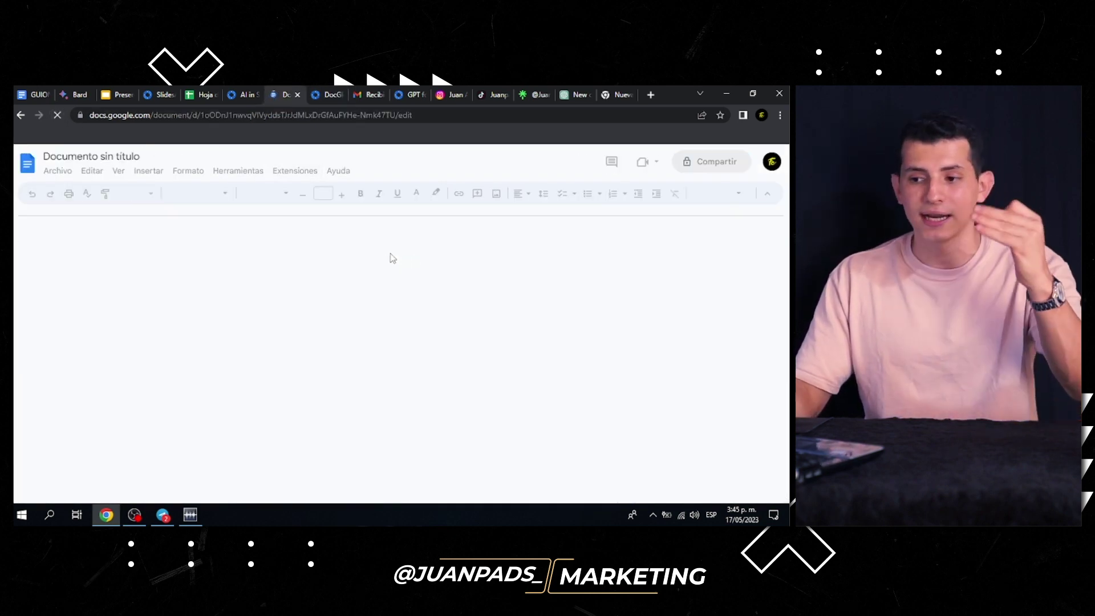
{"action": "left_click", "coordinate": [291, 172]}
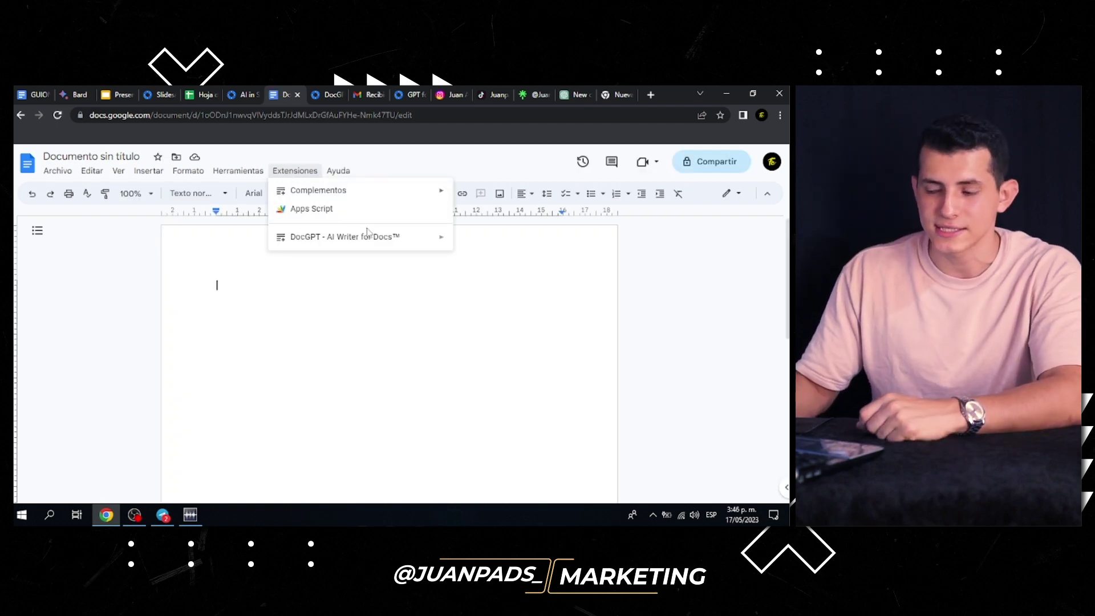
{"action": "mouse_move", "coordinate": [345, 238]}
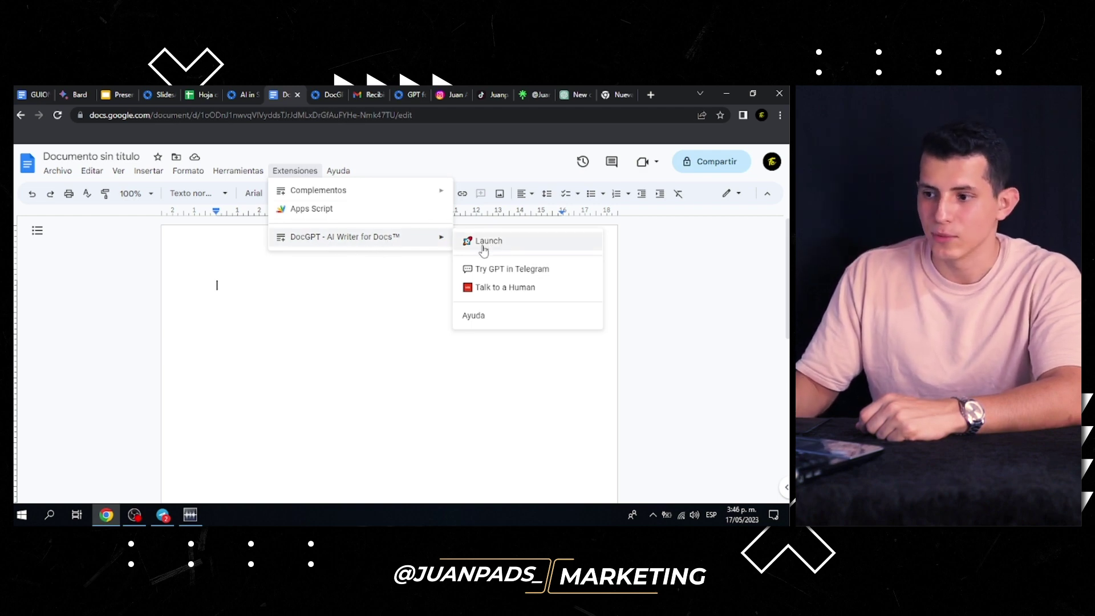
{"action": "left_click", "coordinate": [518, 246]}
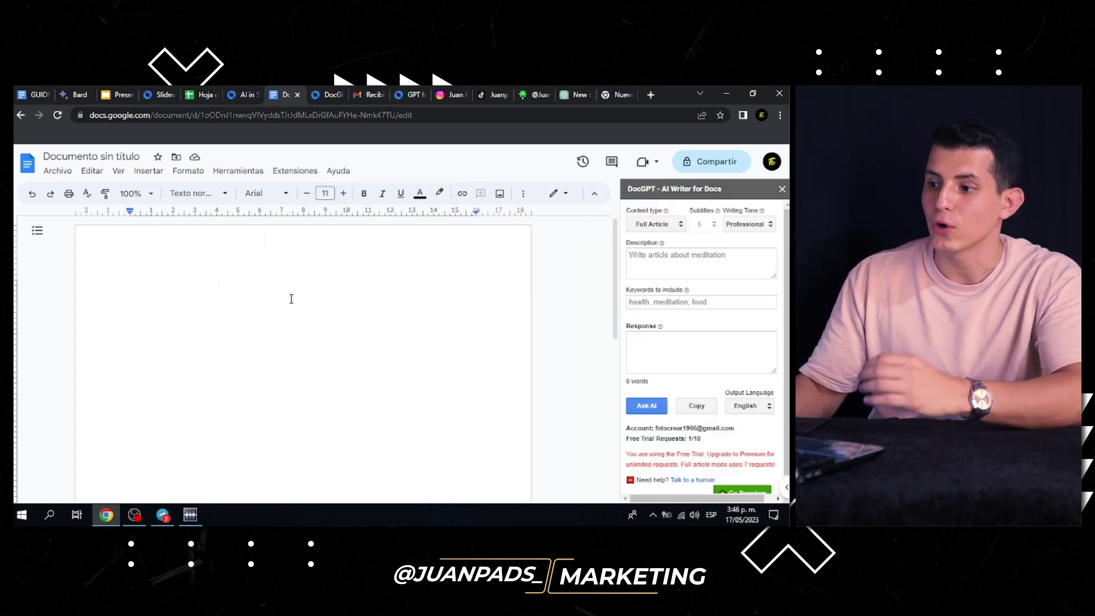
{"action": "left_click", "coordinate": [659, 225]}
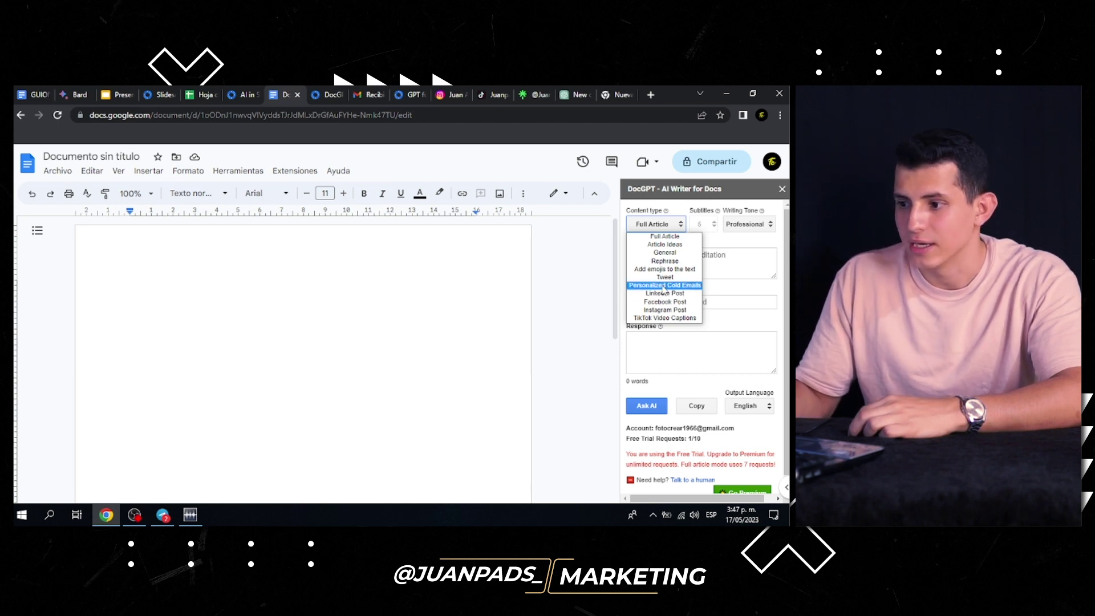
Step: Choose the personalized email content type, paste the Spanish resignation request, and generate the email
{"action": "left_click", "coordinate": [663, 286]}
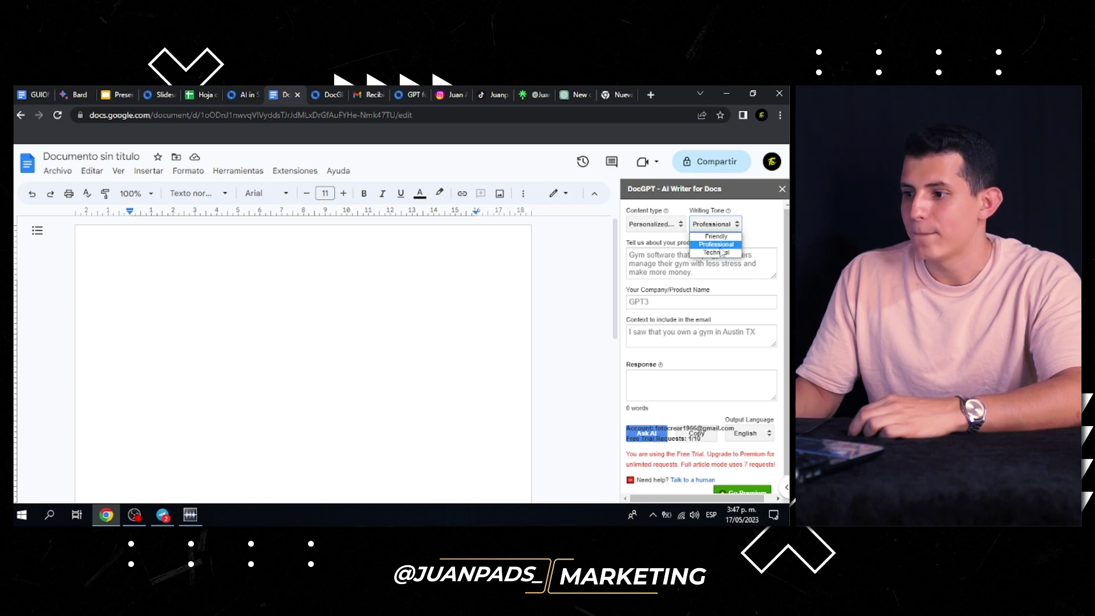
{"action": "left_click", "coordinate": [697, 257]}
{"action": "key", "text": "ctrl+v"}
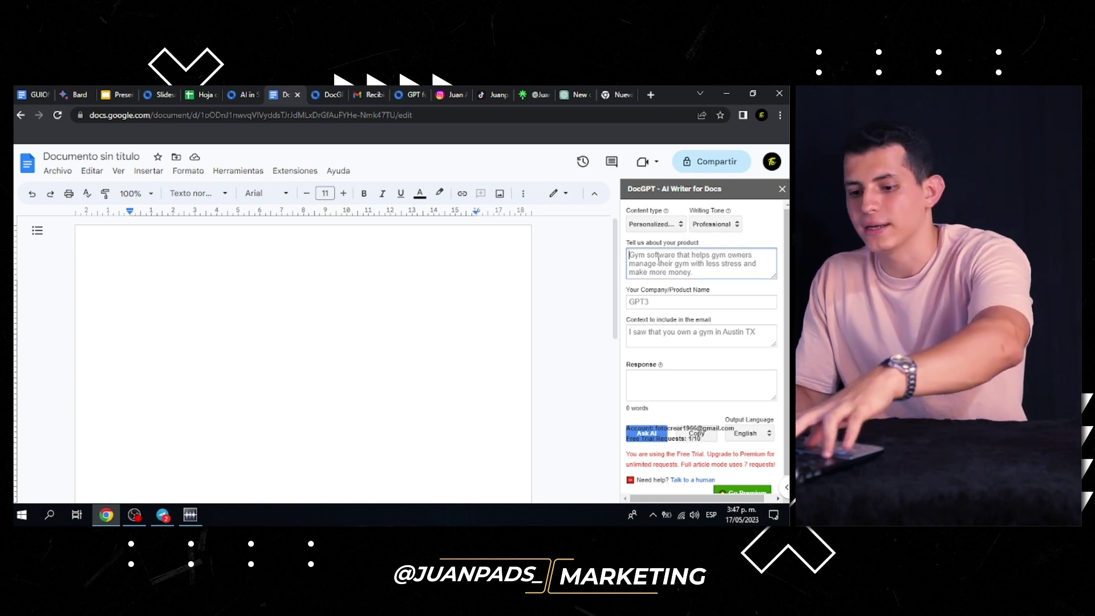
{"action": "scroll", "coordinate": [673, 267], "scroll_direction": "up", "scroll_amount": 1}
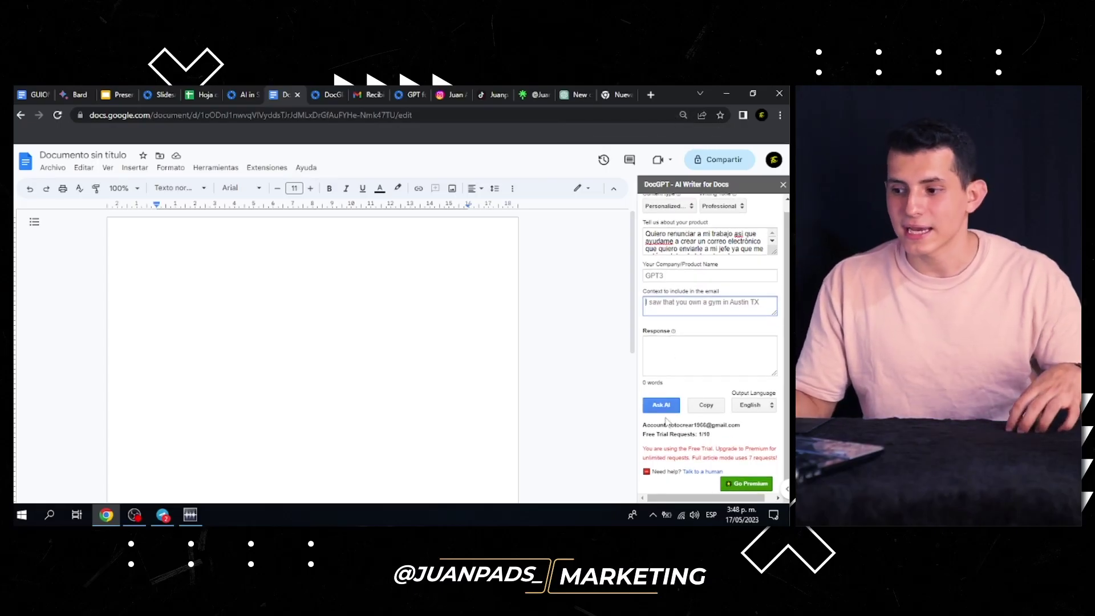
{"action": "left_click", "coordinate": [663, 406]}
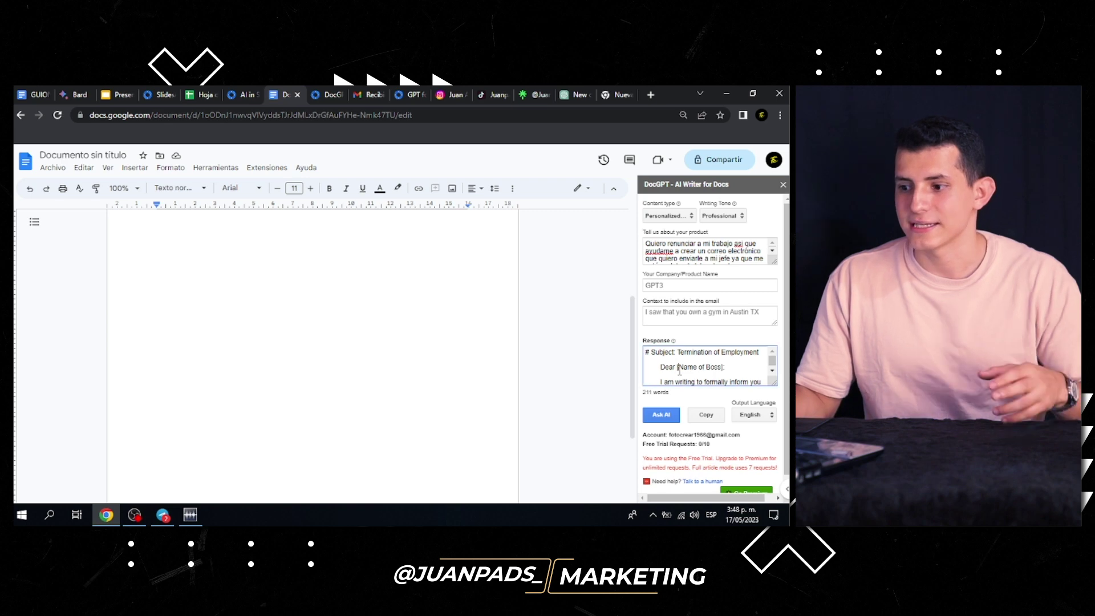
Step: Copy DocGPT's English resignation email into the blank document
{"action": "triple_click", "coordinate": [678, 369]}
{"action": "key", "text": "ctrl+a"}
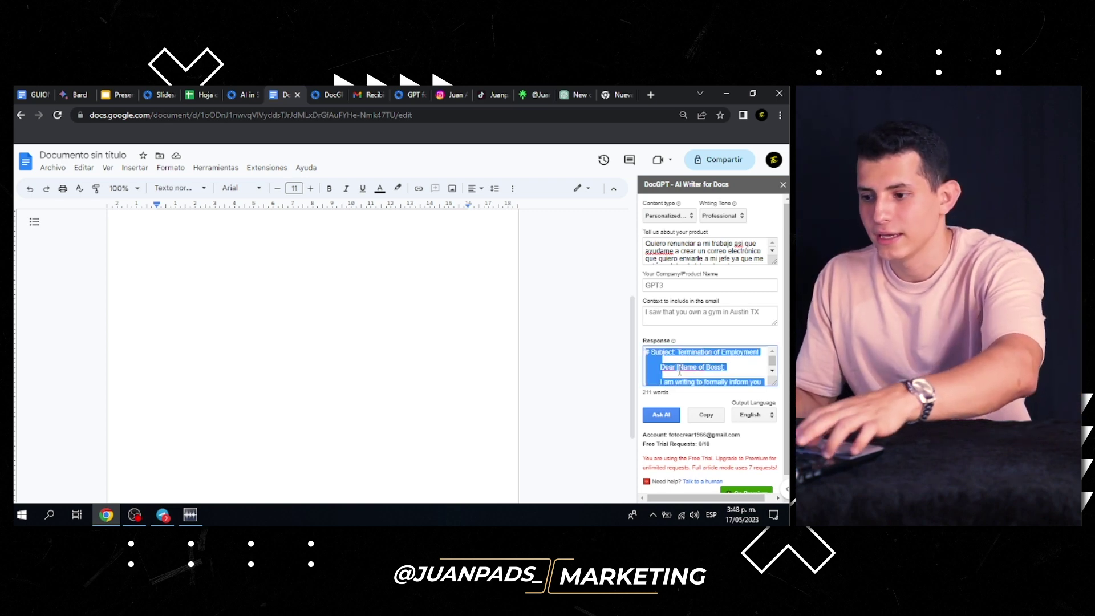
{"action": "left_click", "coordinate": [226, 264]}
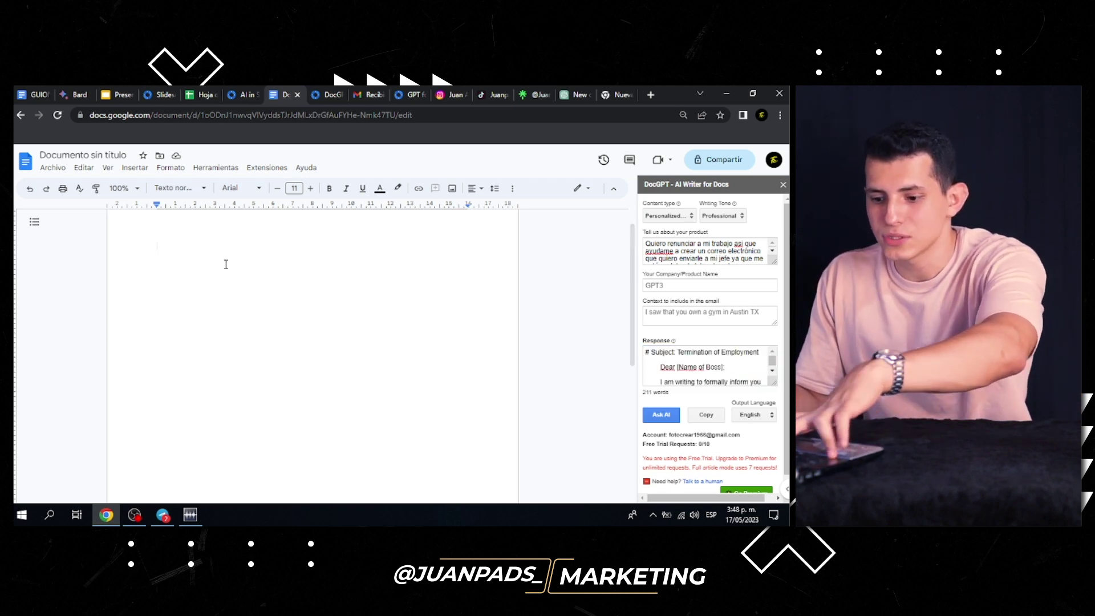
{"action": "key", "text": "ctrl+v"}
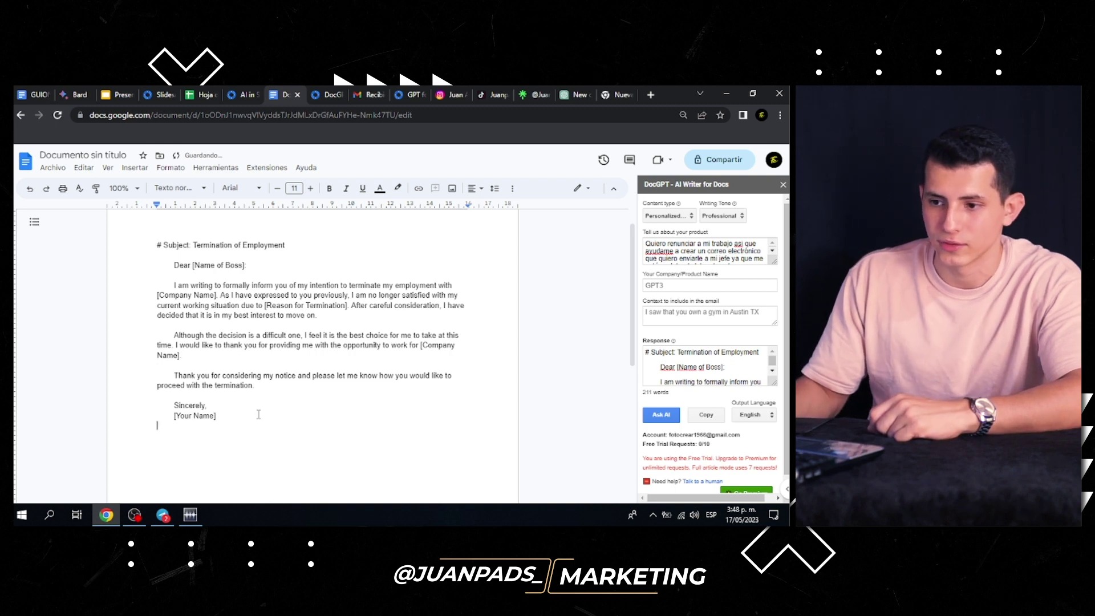
Step: Set DocGPT's output language to Spanish and regenerate the email
{"action": "scroll", "coordinate": [754, 357], "scroll_direction": "down", "scroll_amount": 10}
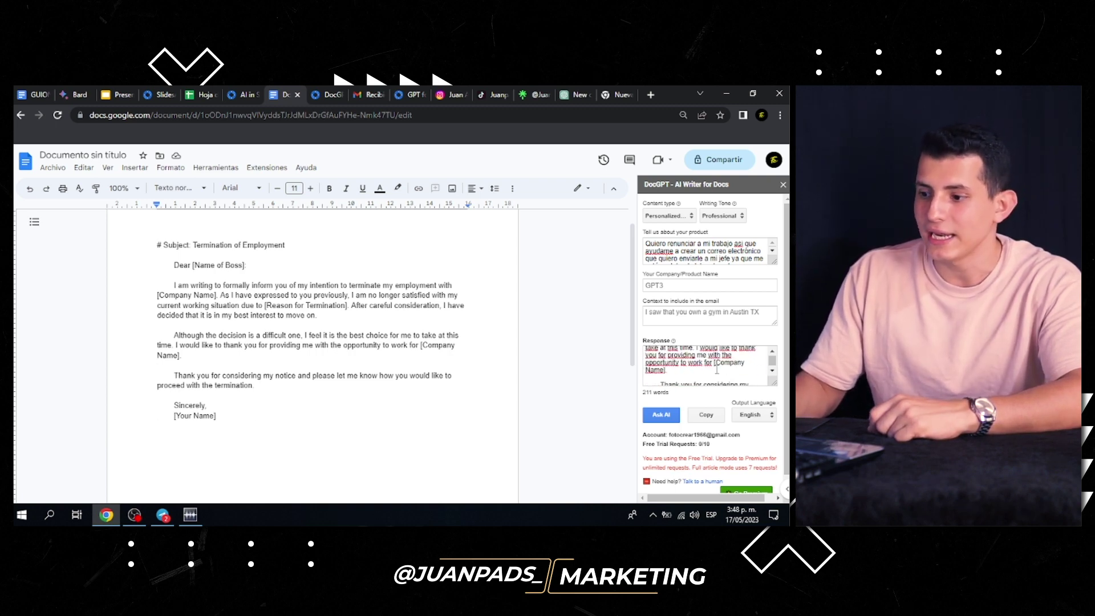
{"action": "left_click", "coordinate": [758, 410]}
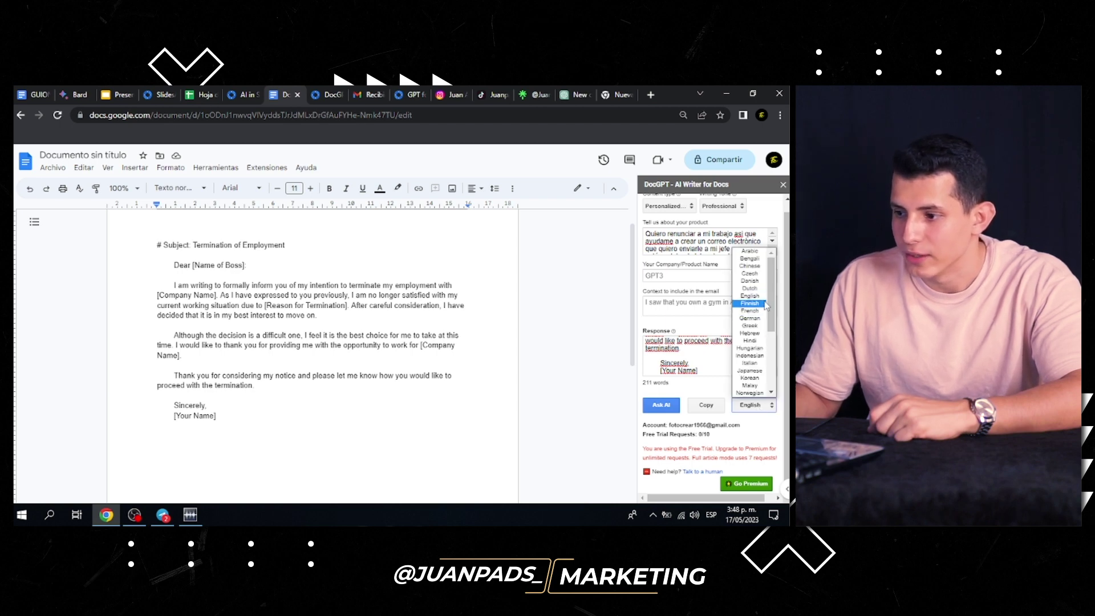
{"action": "scroll", "coordinate": [764, 325], "scroll_direction": "down", "scroll_amount": 3}
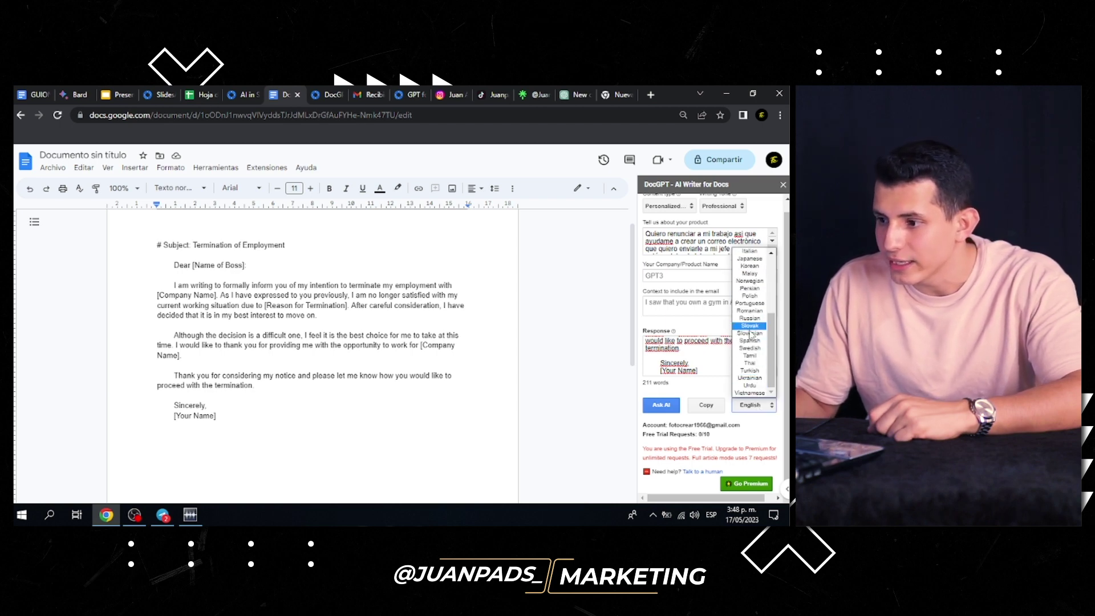
{"action": "left_click", "coordinate": [758, 342]}
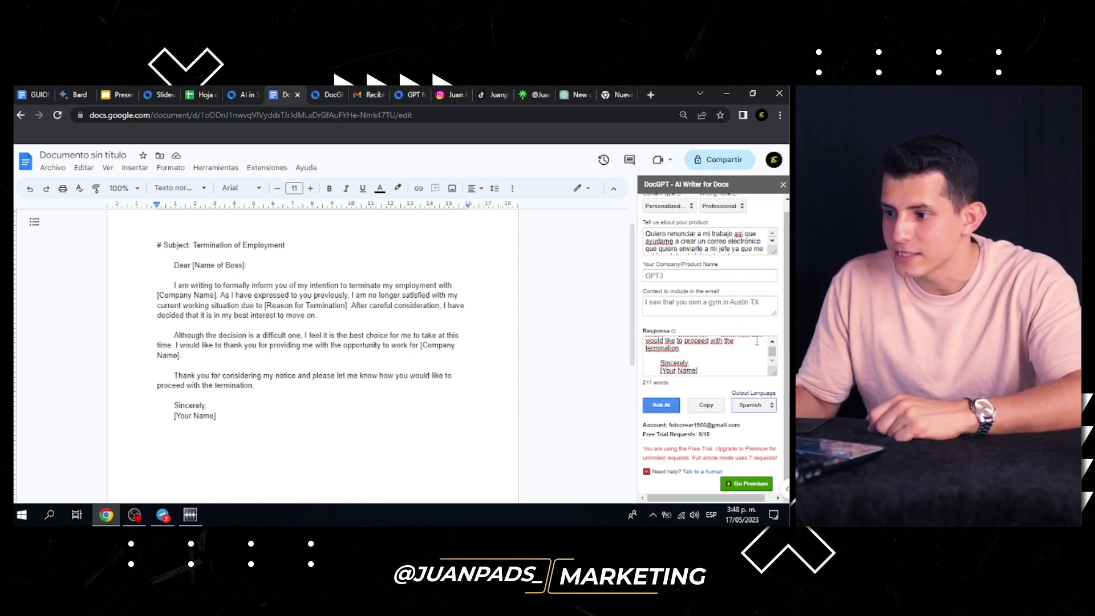
{"action": "left_click", "coordinate": [663, 408]}
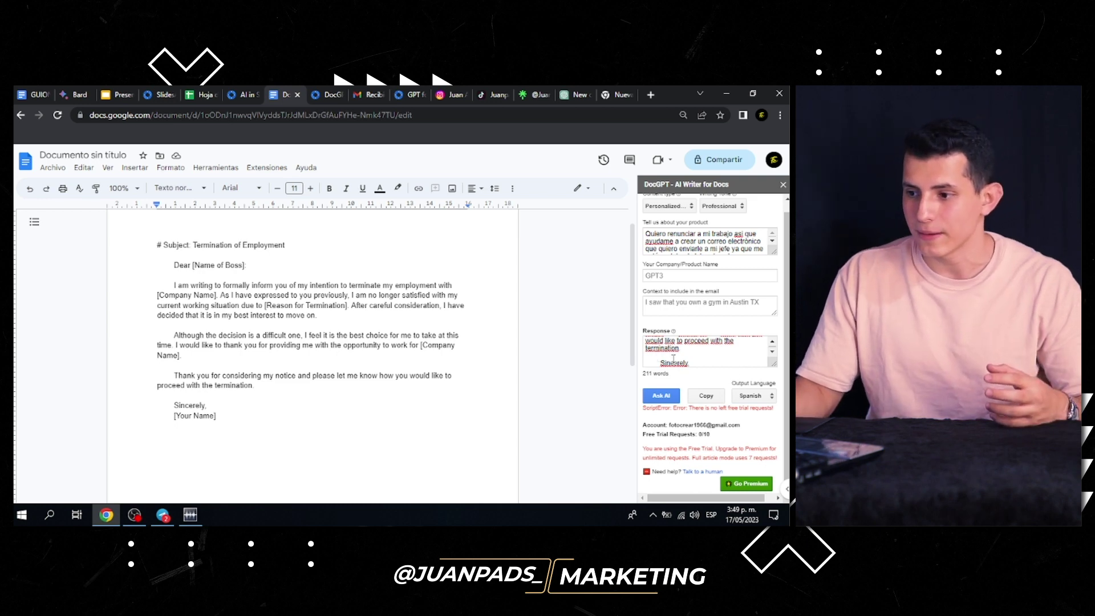
Step: Replace the document's English letter with the Spanish one headed '# Asunto: Terminación del empleo'
{"action": "scroll", "coordinate": [742, 356], "scroll_direction": "down", "scroll_amount": 3}
{"action": "scroll", "coordinate": [736, 357], "scroll_direction": "down", "scroll_amount": 3}
{"action": "scroll", "coordinate": [728, 357], "scroll_direction": "down", "scroll_amount": 3}
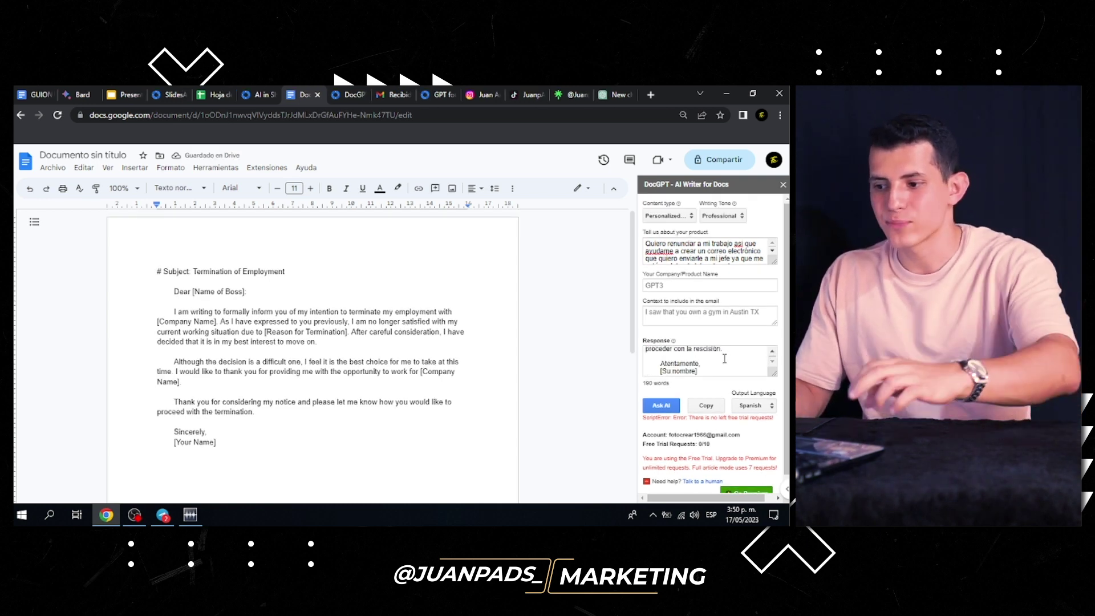
{"action": "key", "text": "ctrl+a"}
{"action": "key", "text": "ctrl+c"}
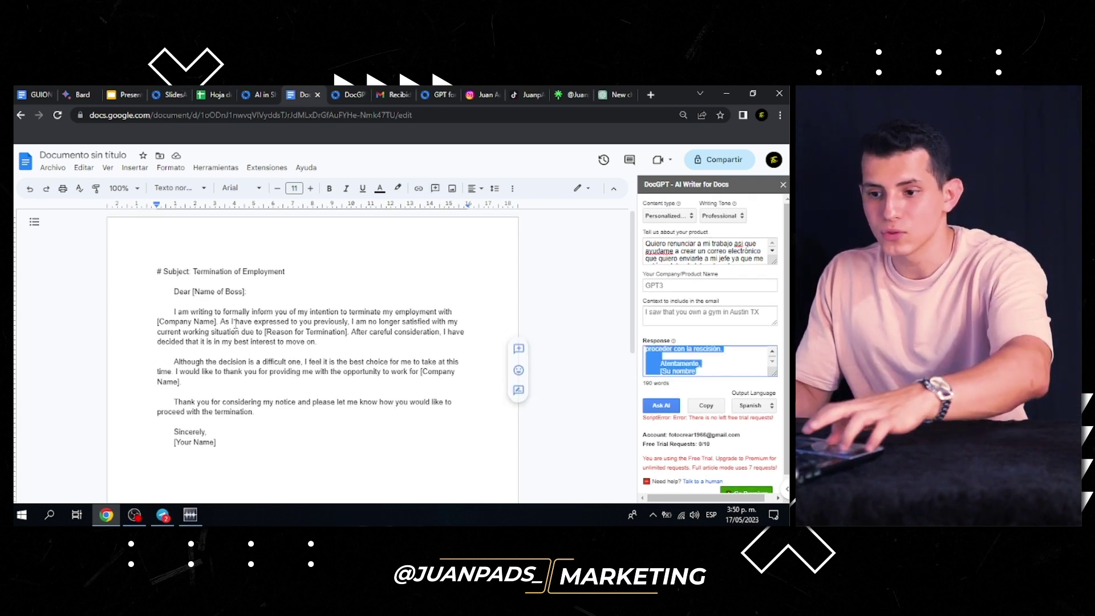
{"action": "left_click", "coordinate": [203, 323]}
{"action": "key", "text": "ctrl+a"}
{"action": "key", "text": "ctrl+v"}
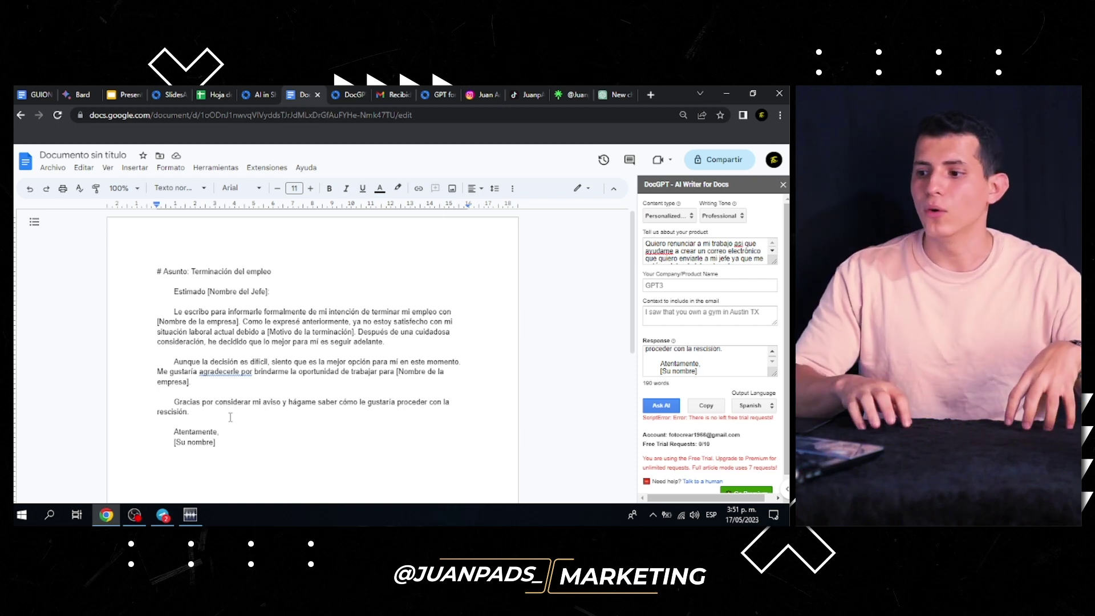
{"action": "left_click", "coordinate": [669, 215]}
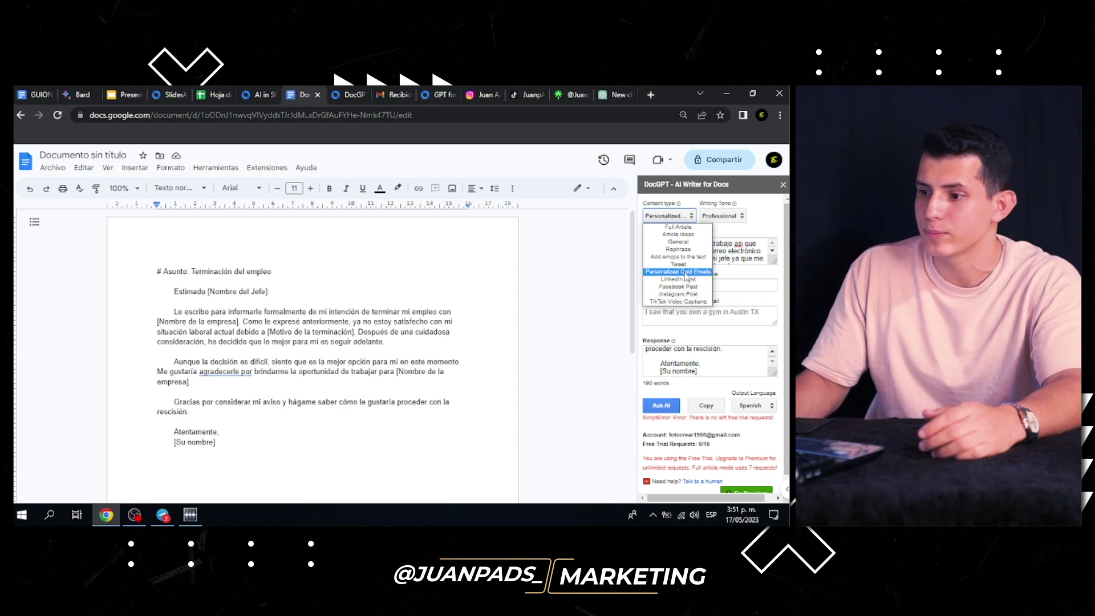
Step: Browse DocGPT's content type options and open the Writing Tone list
{"action": "key", "text": "Up"}
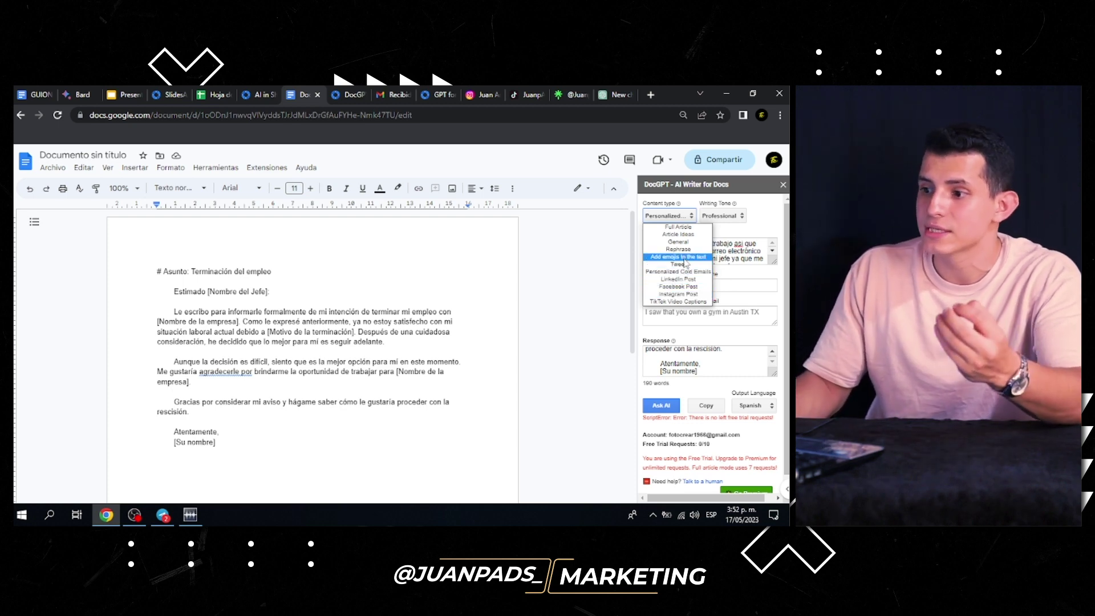
{"action": "key", "text": "Up"}
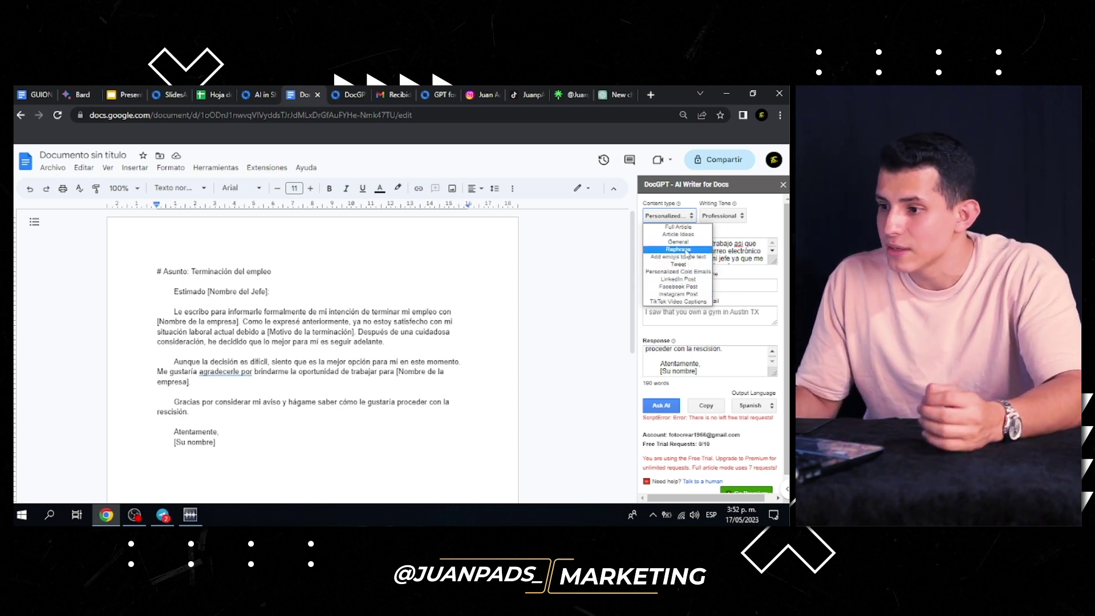
{"action": "key", "text": "Up"}
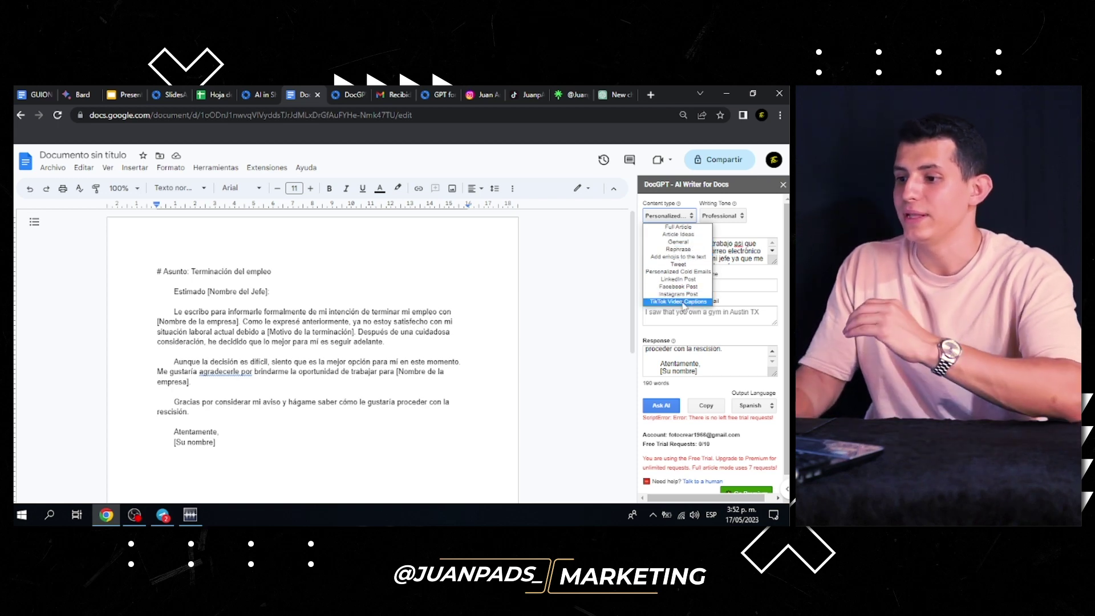
{"action": "left_click", "coordinate": [722, 216]}
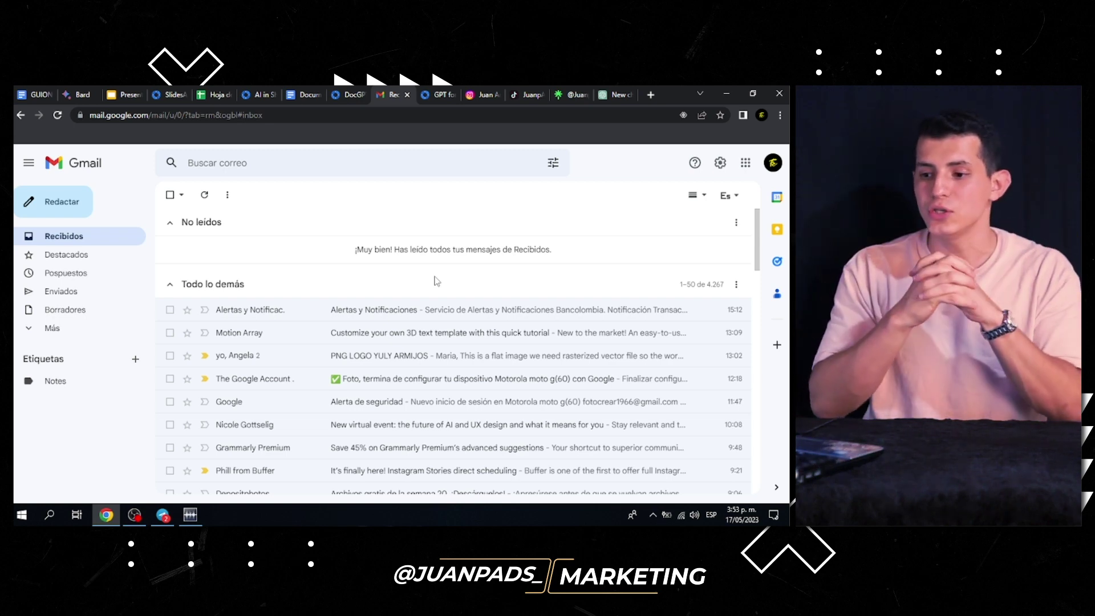
Step: Install GPT for Gmail from its Marketplace page, choosing the account and granting permissions
{"action": "left_click", "coordinate": [440, 92]}
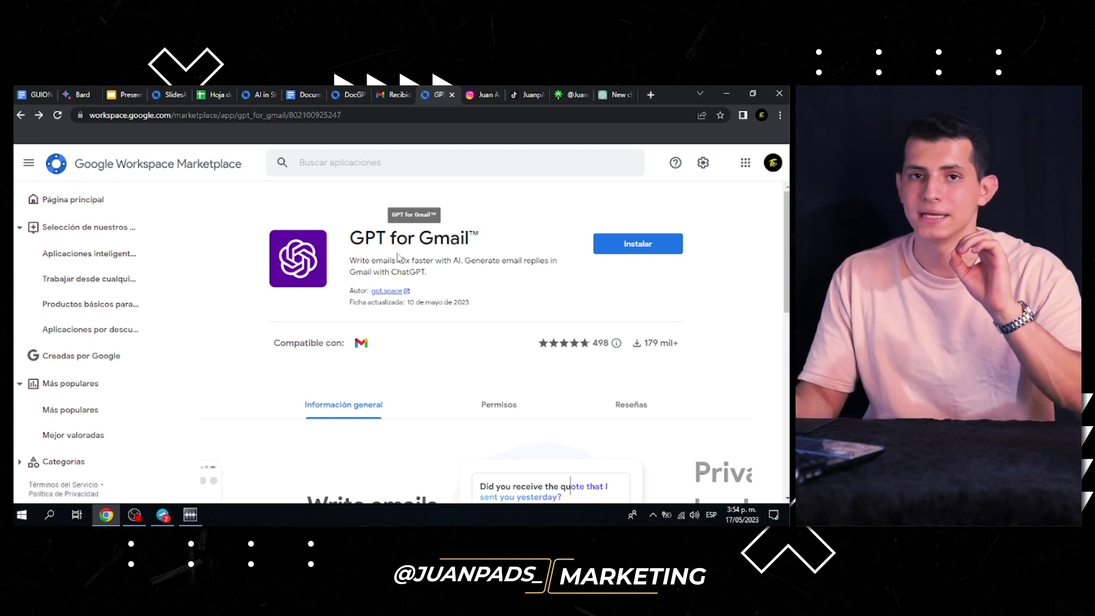
{"action": "left_click", "coordinate": [638, 244]}
{"action": "left_click", "coordinate": [474, 390]}
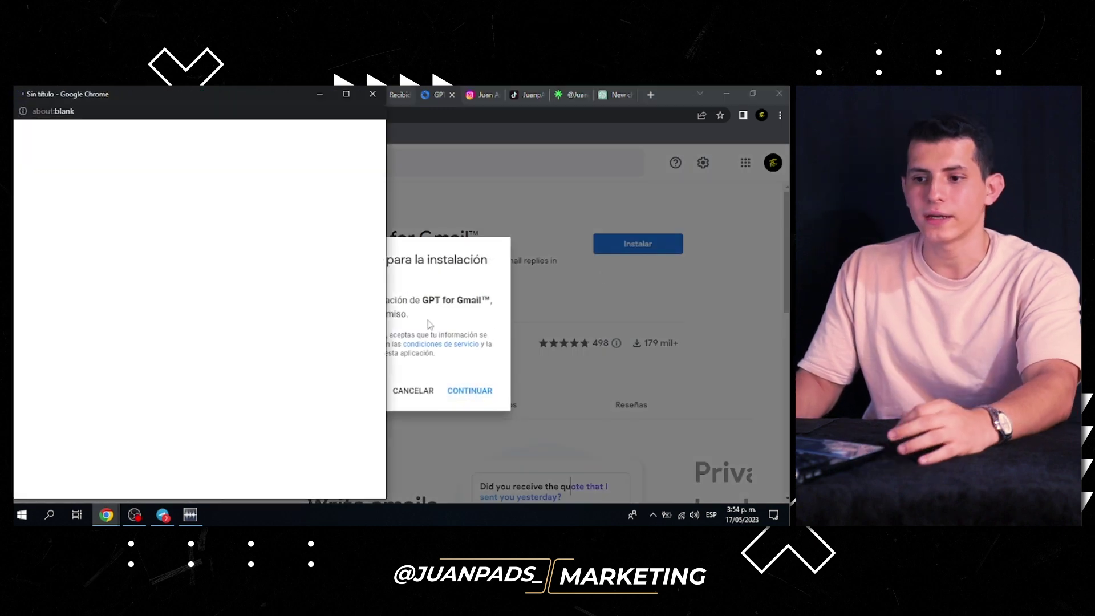
{"action": "left_click", "coordinate": [160, 311]}
{"action": "scroll", "coordinate": [206, 302], "scroll_direction": "down", "scroll_amount": 5}
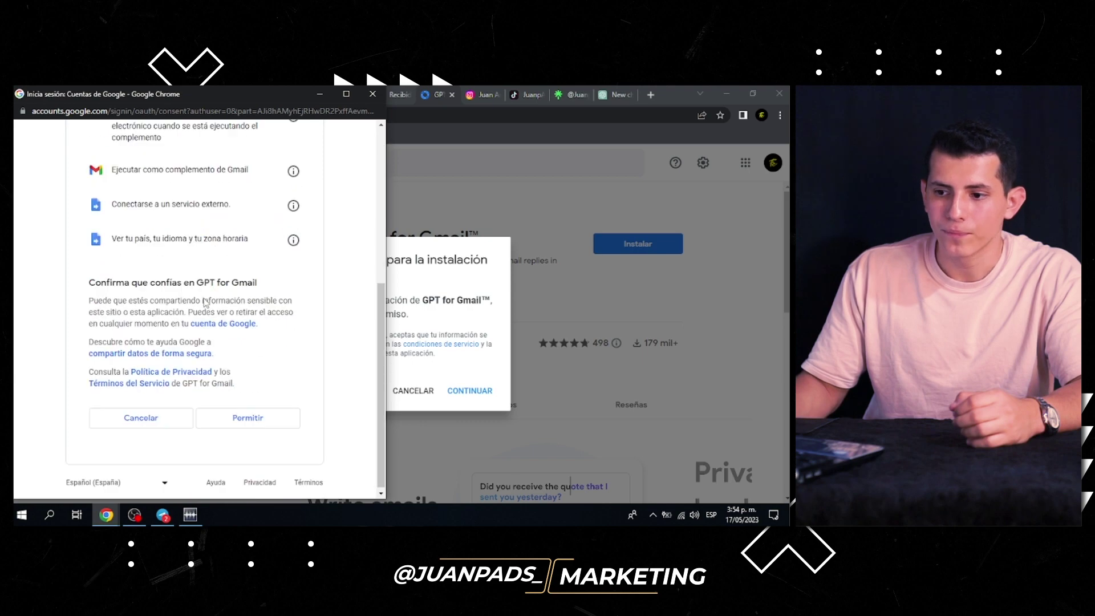
{"action": "left_click", "coordinate": [247, 416]}
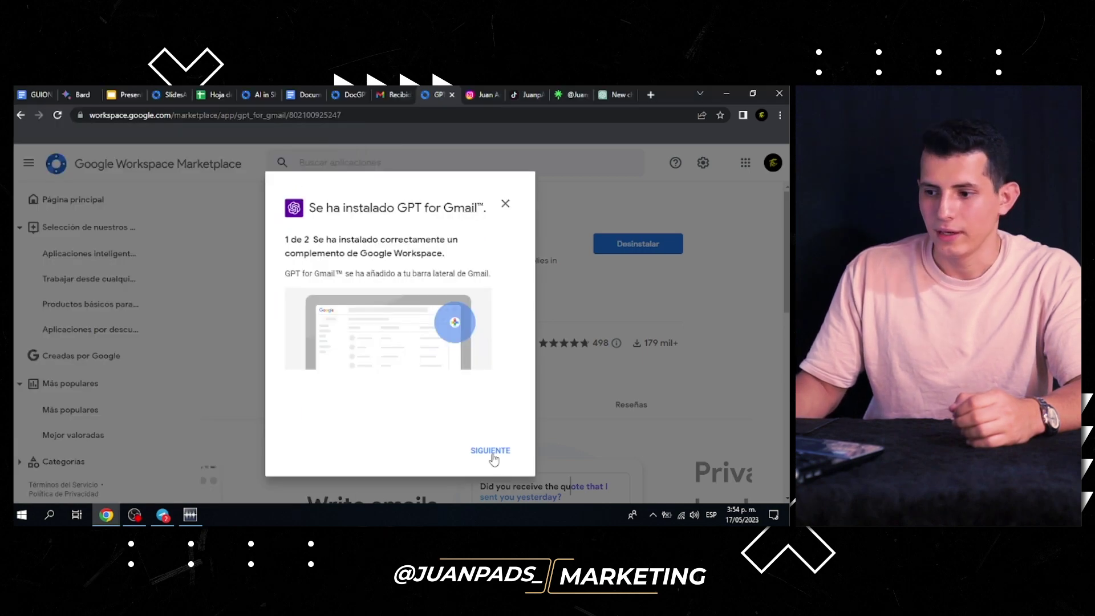
{"action": "left_click", "coordinate": [491, 451]}
{"action": "left_click", "coordinate": [490, 451]}
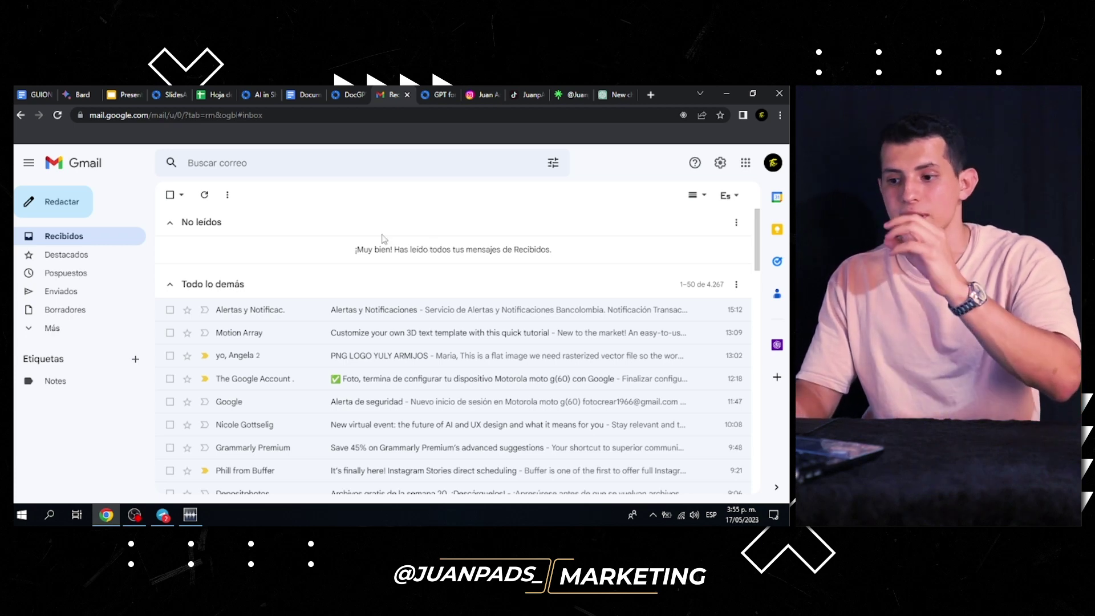
Step: Reload Gmail, open Flowshot's 'A quick thank you' email, and start a reply
{"action": "left_click", "coordinate": [57, 116]}
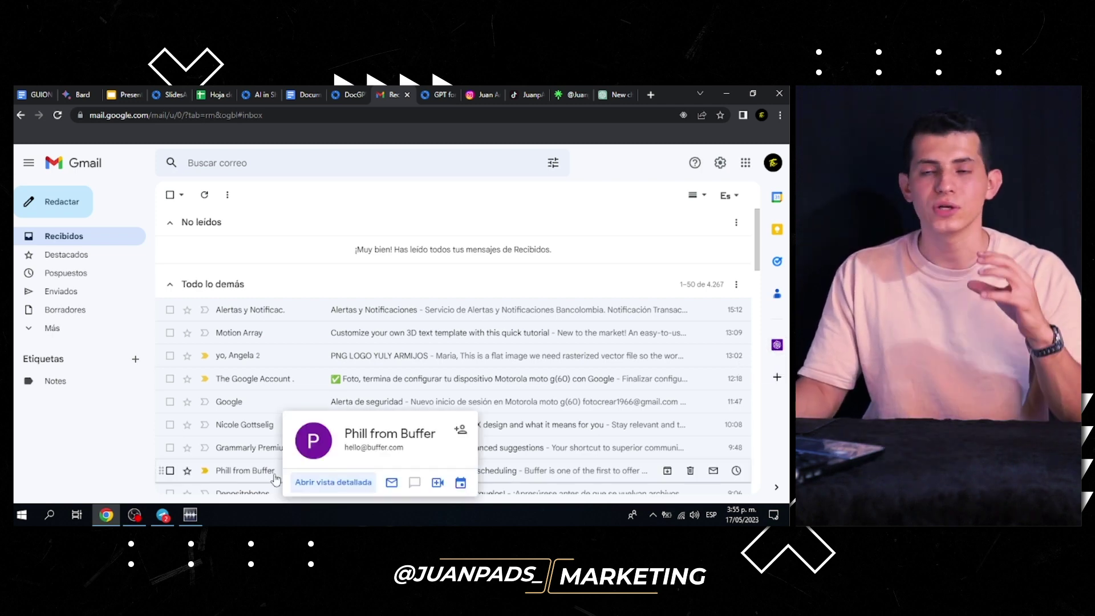
{"action": "mouse_move", "coordinate": [245, 471]}
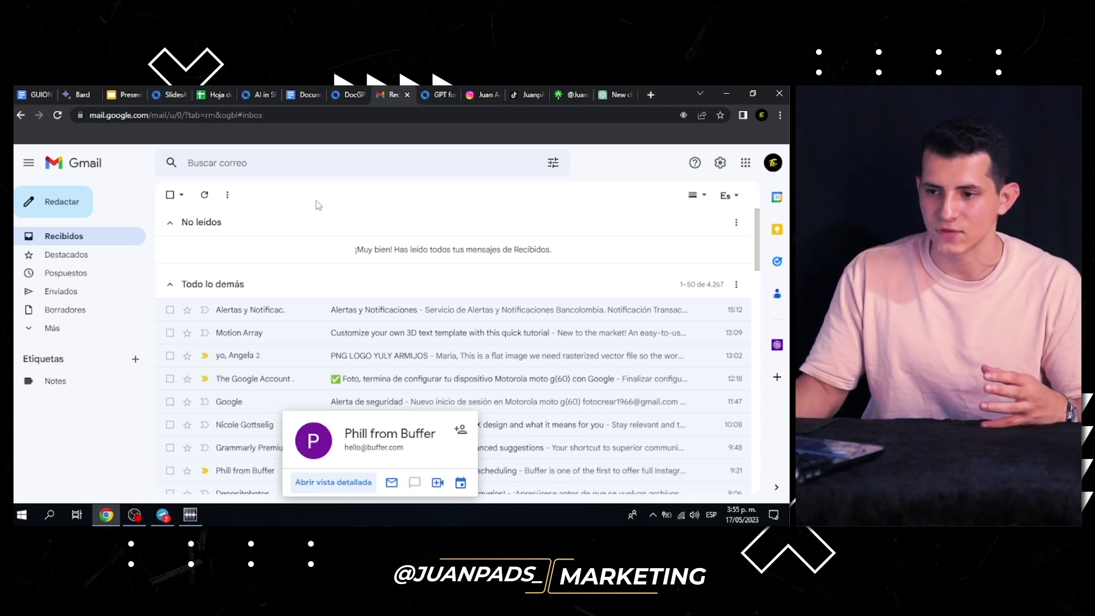
{"action": "scroll", "coordinate": [285, 326], "scroll_direction": "down", "scroll_amount": 2}
{"action": "scroll", "coordinate": [283, 331], "scroll_direction": "down", "scroll_amount": 2}
{"action": "scroll", "coordinate": [280, 337], "scroll_direction": "down", "scroll_amount": 1}
{"action": "scroll", "coordinate": [277, 340], "scroll_direction": "down", "scroll_amount": 1}
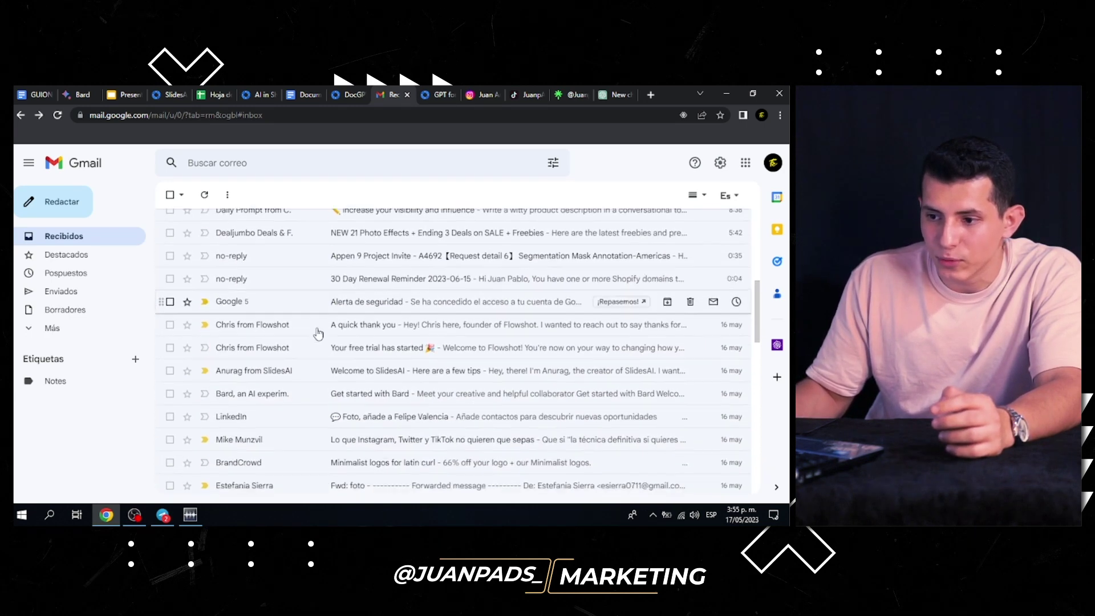
{"action": "left_click", "coordinate": [253, 316]}
{"action": "scroll", "coordinate": [365, 402], "scroll_direction": "down", "scroll_amount": 1}
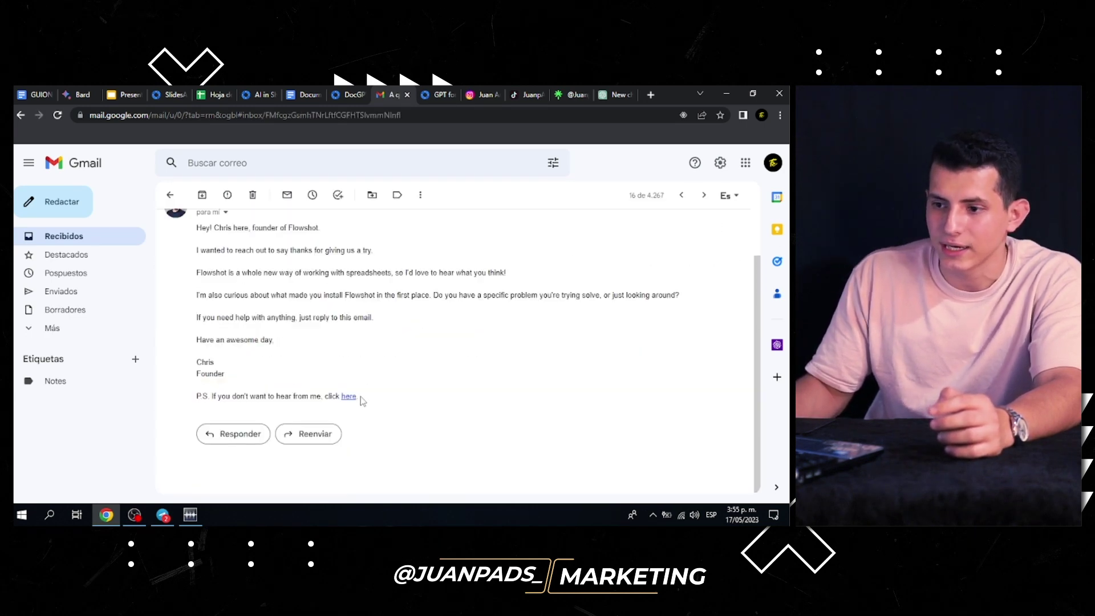
{"action": "left_click", "coordinate": [236, 434]}
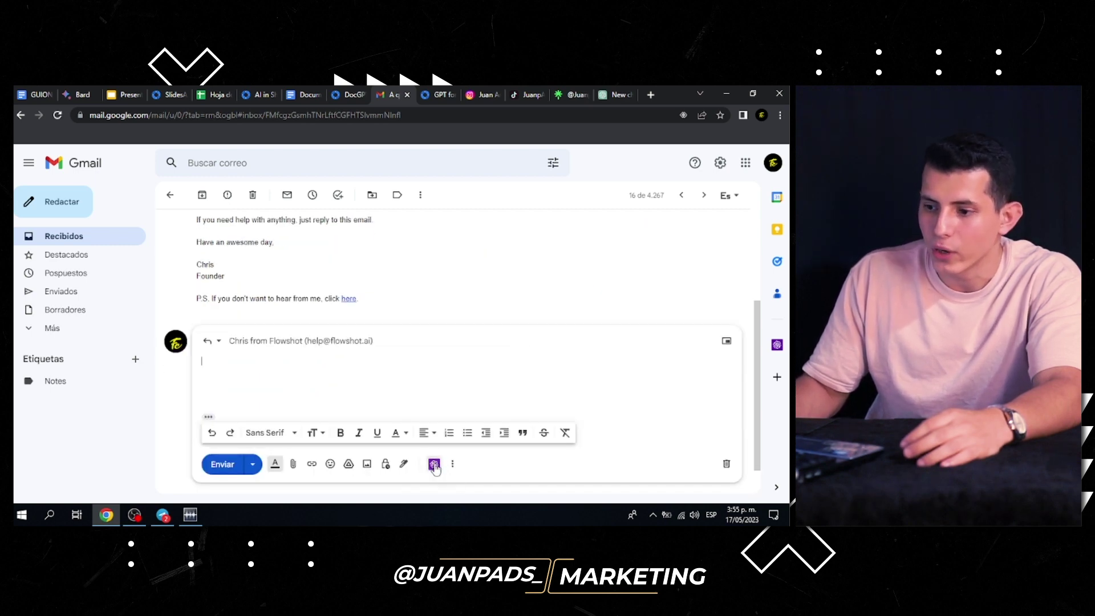
Step: Generate a GPT for Gmail reply using the suggested 'Not interested.' prompt
{"action": "left_click", "coordinate": [434, 464]}
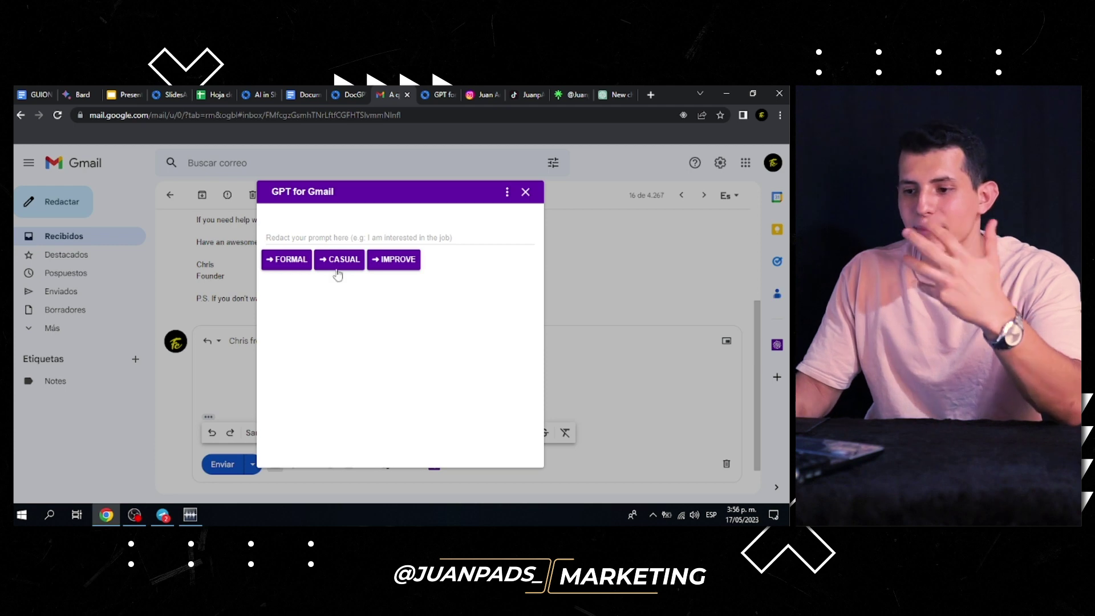
{"action": "left_click", "coordinate": [282, 238]}
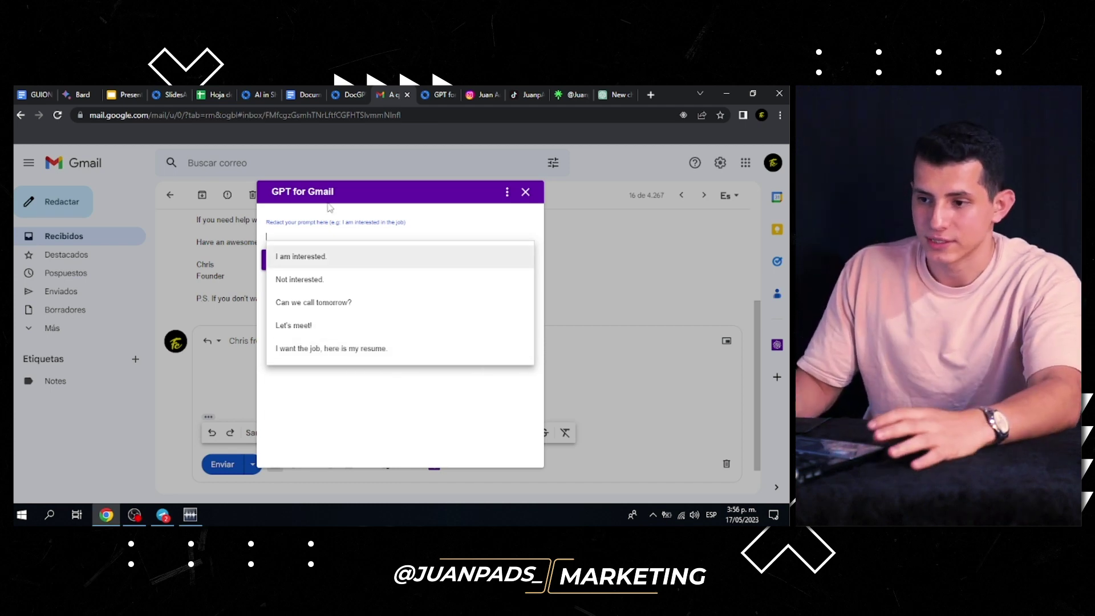
{"action": "left_click", "coordinate": [303, 280]}
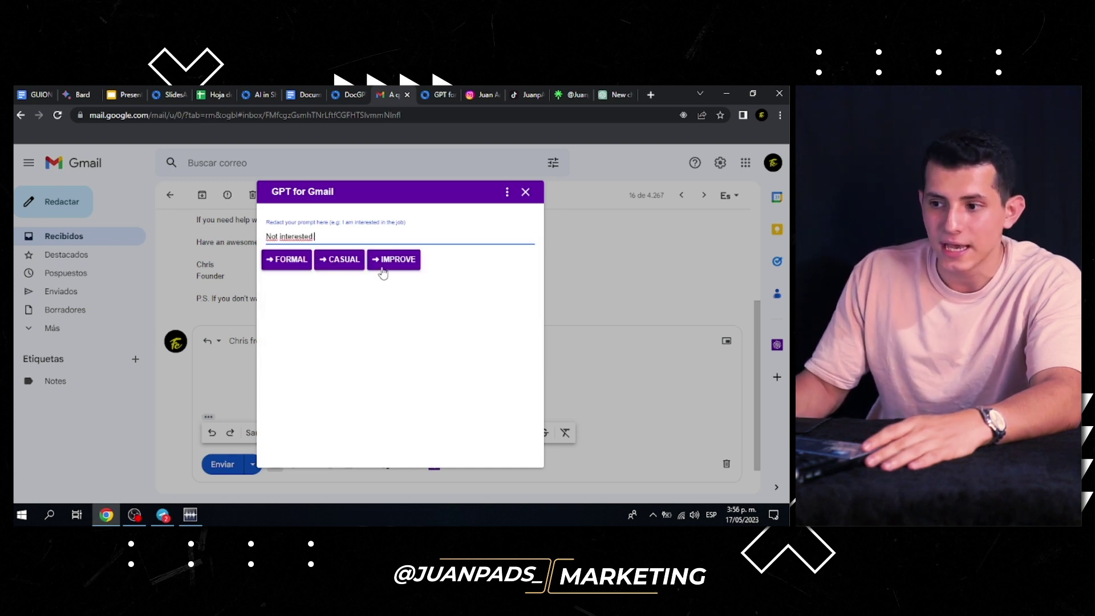
{"action": "left_click", "coordinate": [334, 258]}
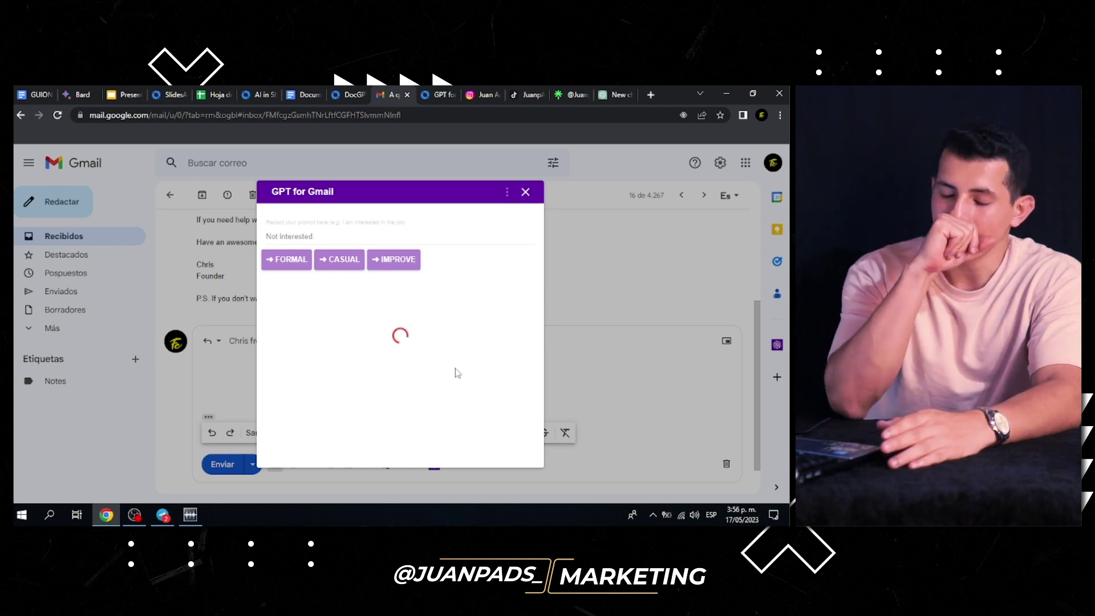
Step: Expand the generated decline into a longer formal message and add it to the reply draft
{"action": "left_click_drag", "start_coordinate": [328, 331], "coordinate": [266, 279]}
{"action": "left_click", "coordinate": [321, 333]}
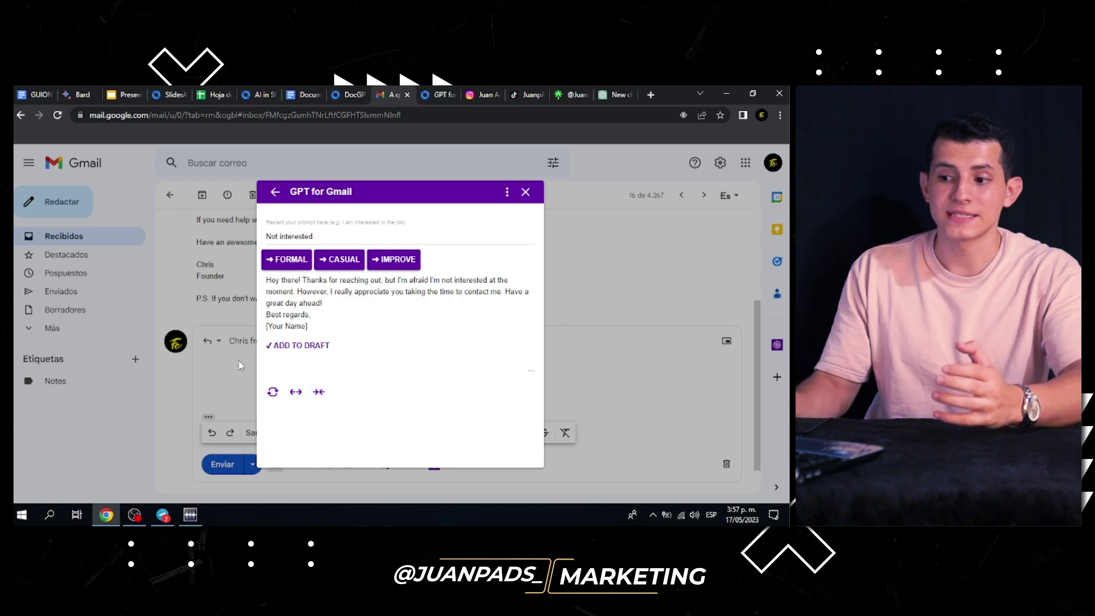
{"action": "left_click", "coordinate": [300, 395]}
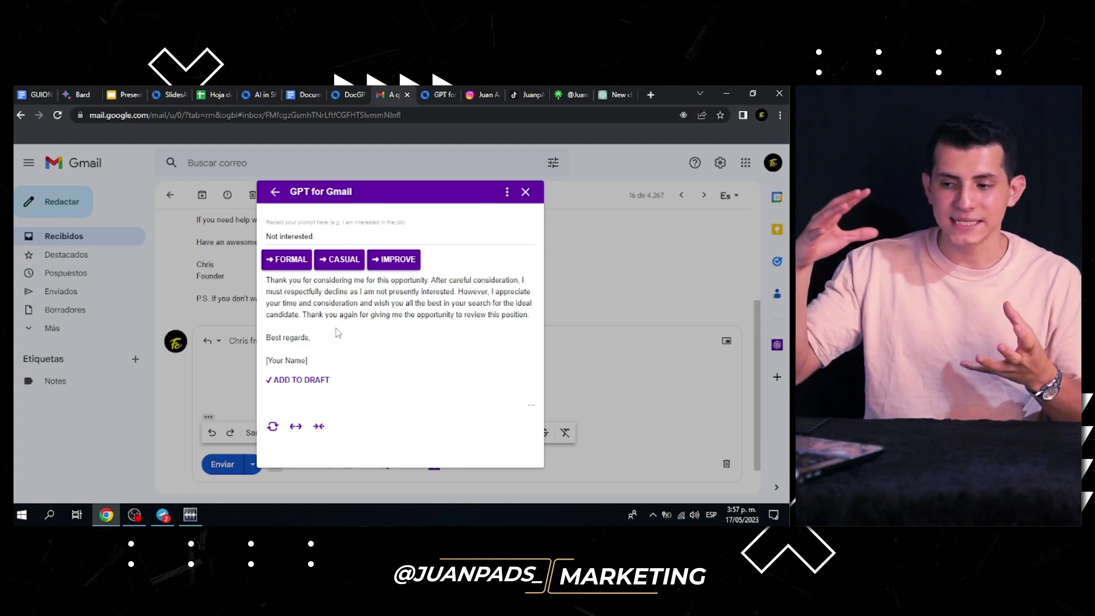
{"action": "left_click", "coordinate": [300, 380]}
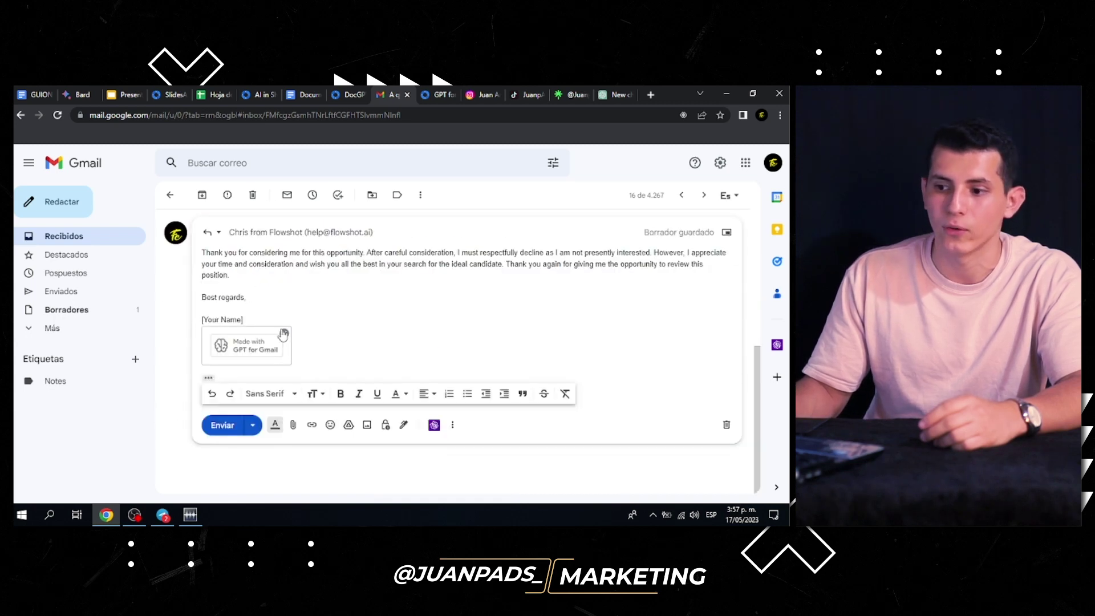
{"action": "scroll", "coordinate": [266, 337], "scroll_direction": "up", "scroll_amount": 1}
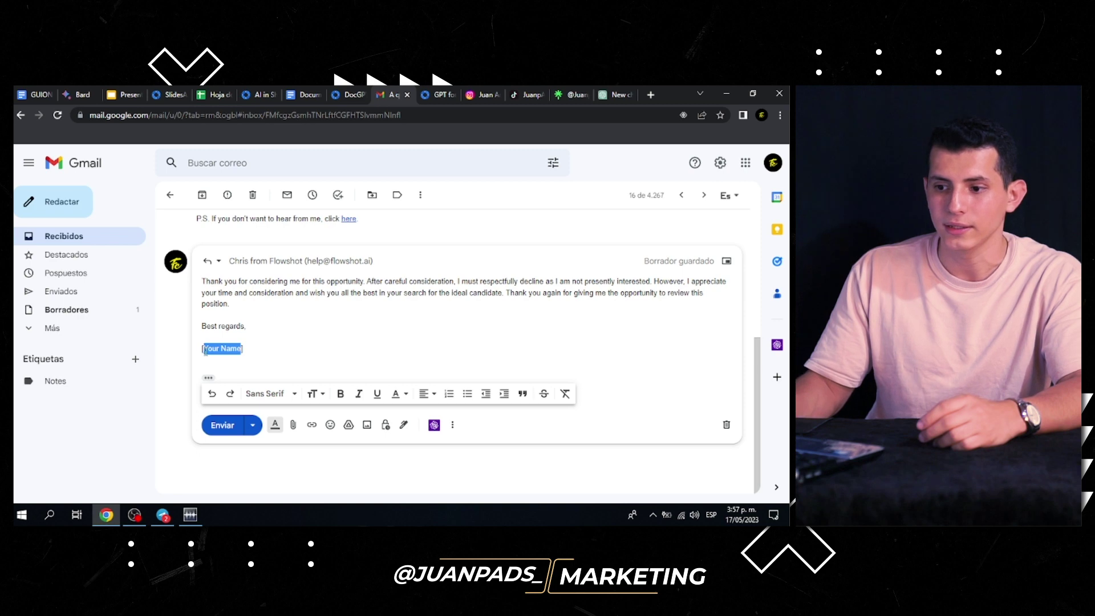
{"action": "scroll", "coordinate": [342, 359], "scroll_direction": "up", "scroll_amount": 2}
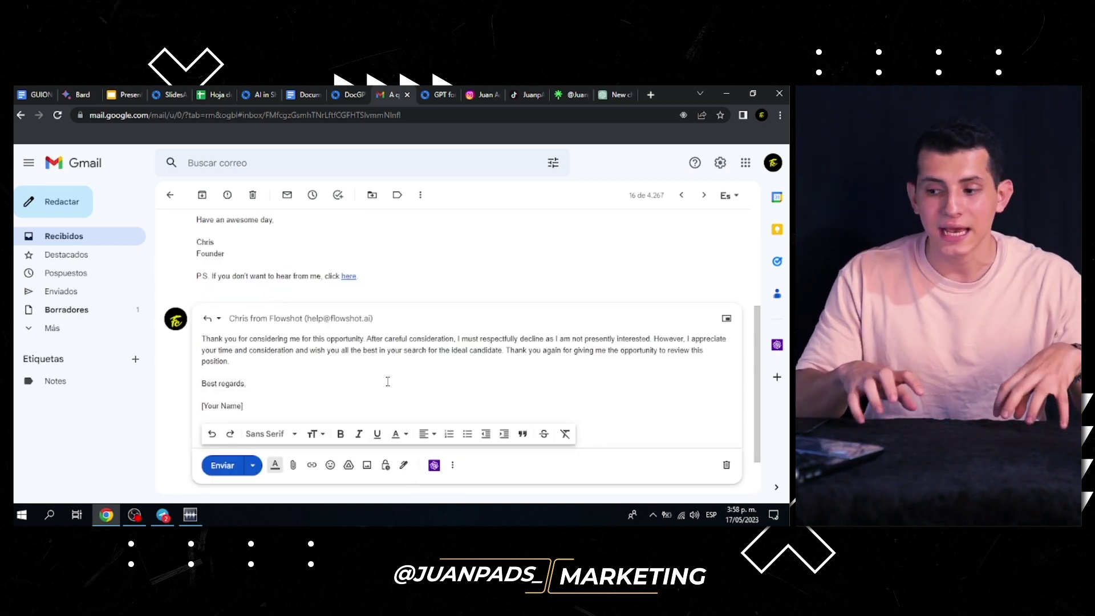
{"action": "left_click", "coordinate": [435, 465]}
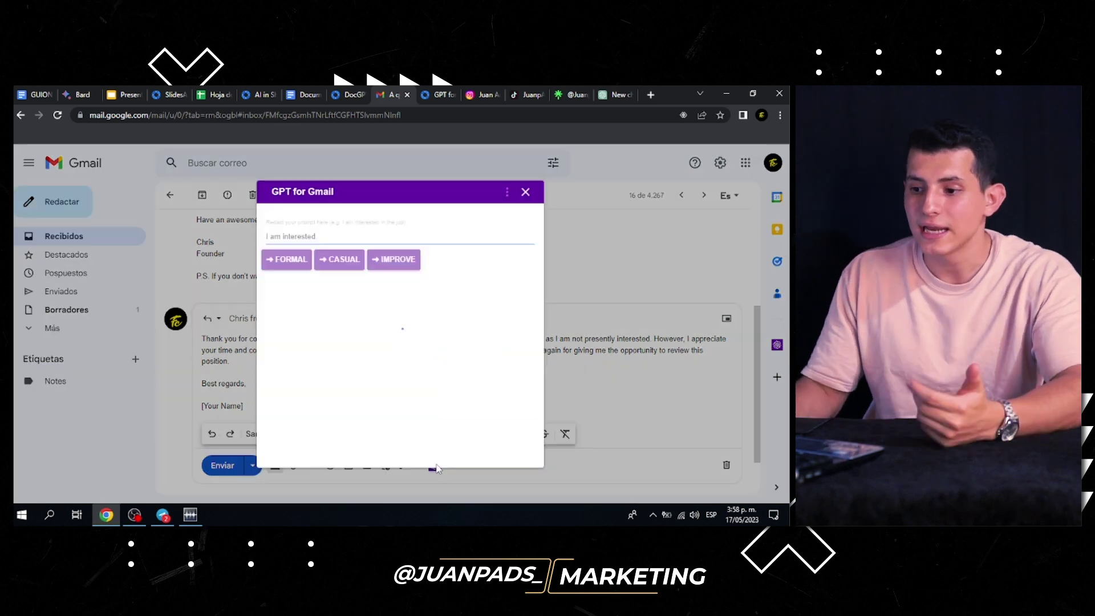
{"action": "left_click", "coordinate": [313, 236]}
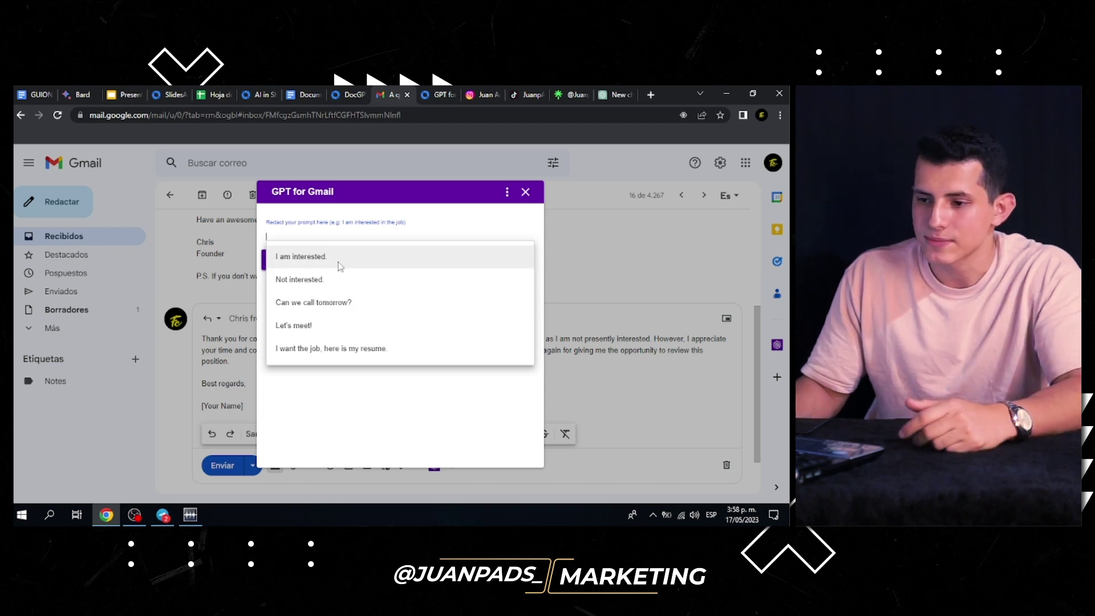
{"action": "left_click", "coordinate": [354, 279]}
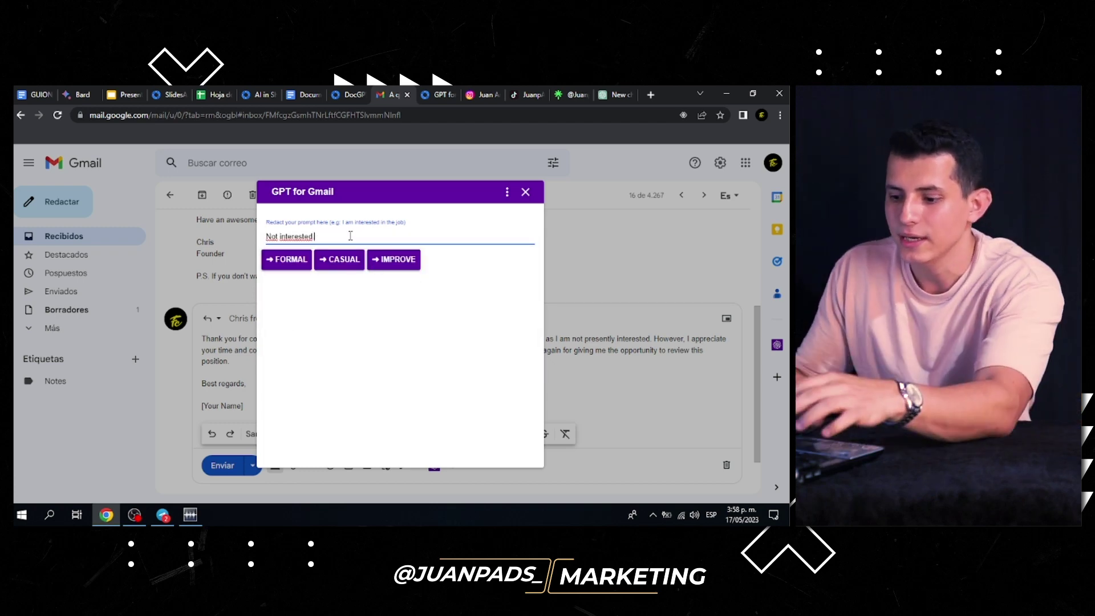
{"action": "type", "text": "/"}
{"action": "key", "text": "BackSpace"}
{"action": "type", "text": "("}
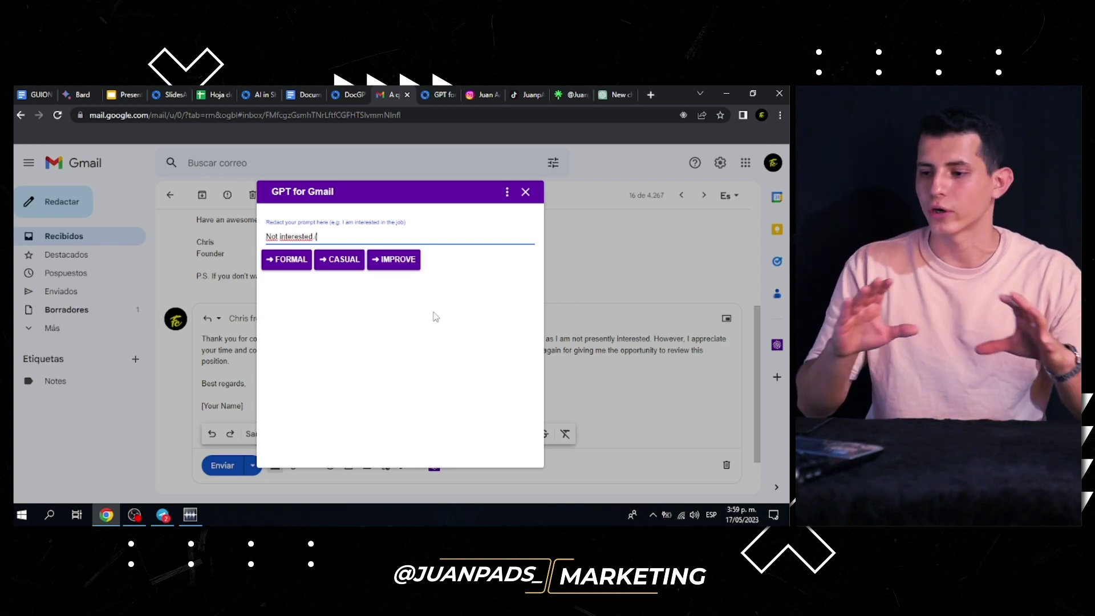
{"action": "left_click", "coordinate": [525, 193]}
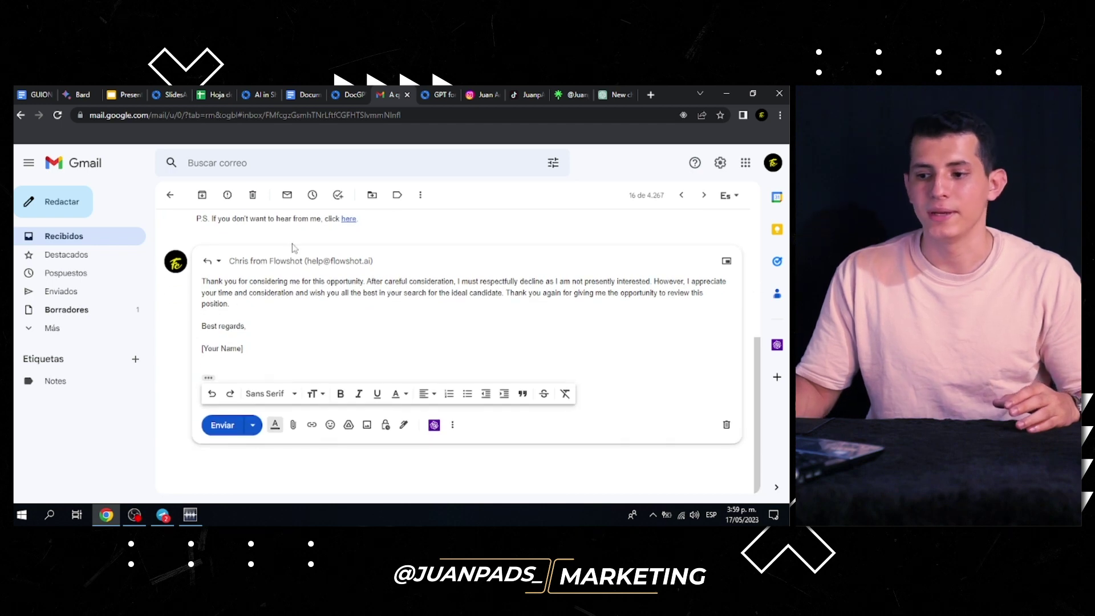
{"action": "scroll", "coordinate": [293, 247], "scroll_direction": "up", "scroll_amount": 3}
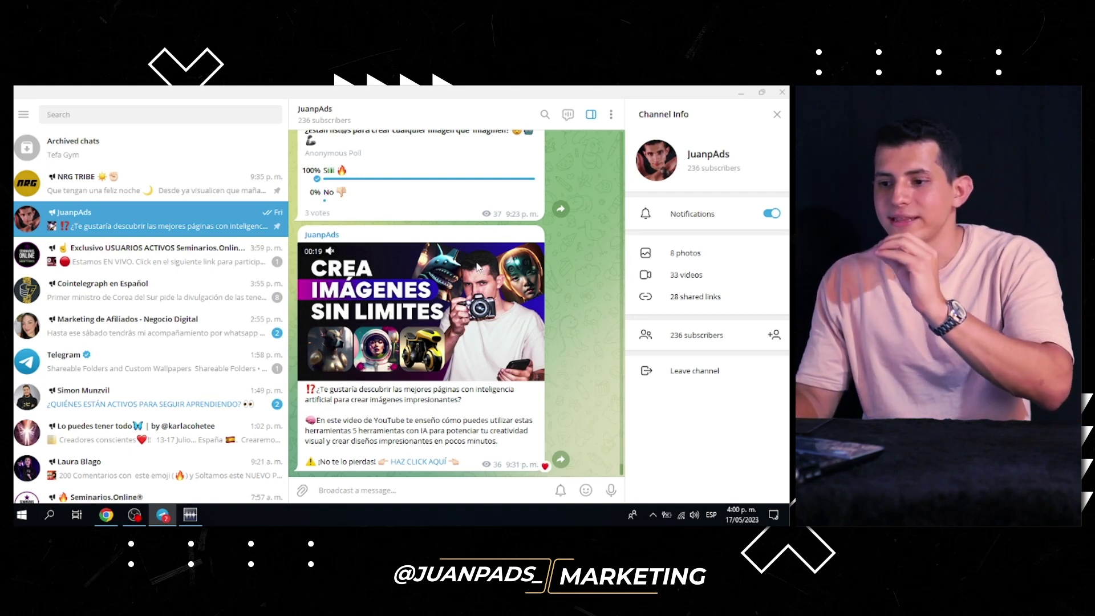
{"action": "scroll", "coordinate": [477, 266], "scroll_direction": "up", "scroll_amount": 2}
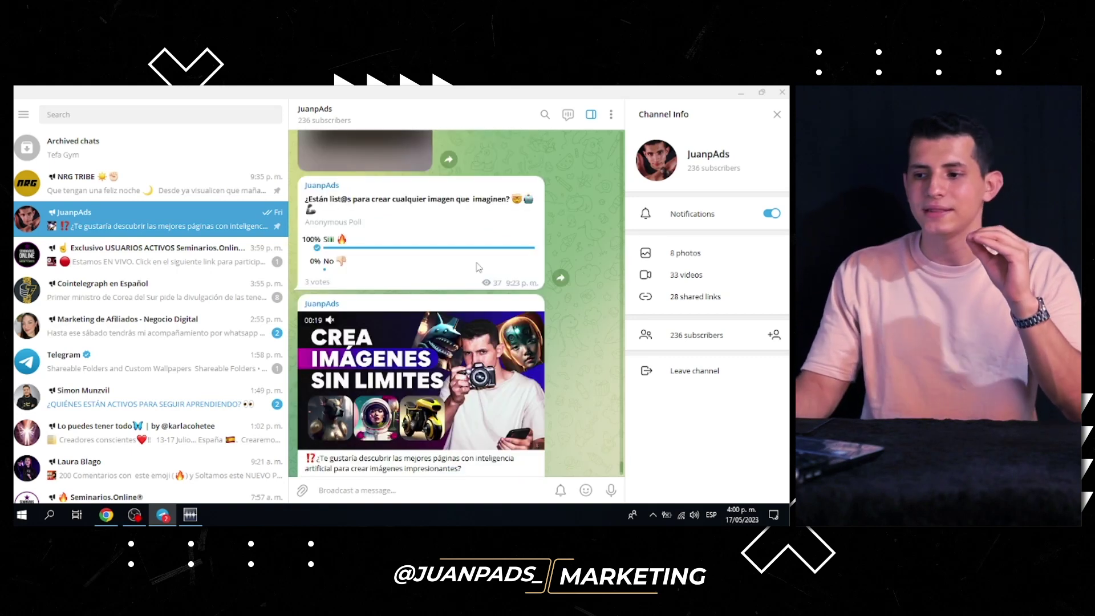
{"action": "scroll", "coordinate": [478, 267], "scroll_direction": "up", "scroll_amount": 3}
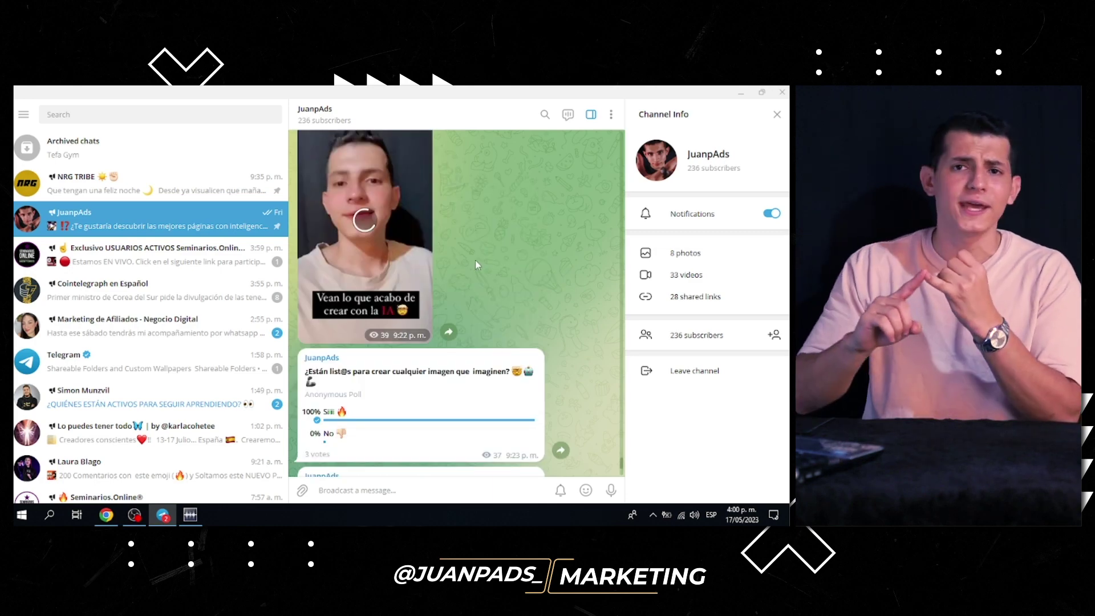
{"action": "scroll", "coordinate": [474, 260], "scroll_direction": "up", "scroll_amount": 3}
{"action": "scroll", "coordinate": [475, 260], "scroll_direction": "up", "scroll_amount": 5}
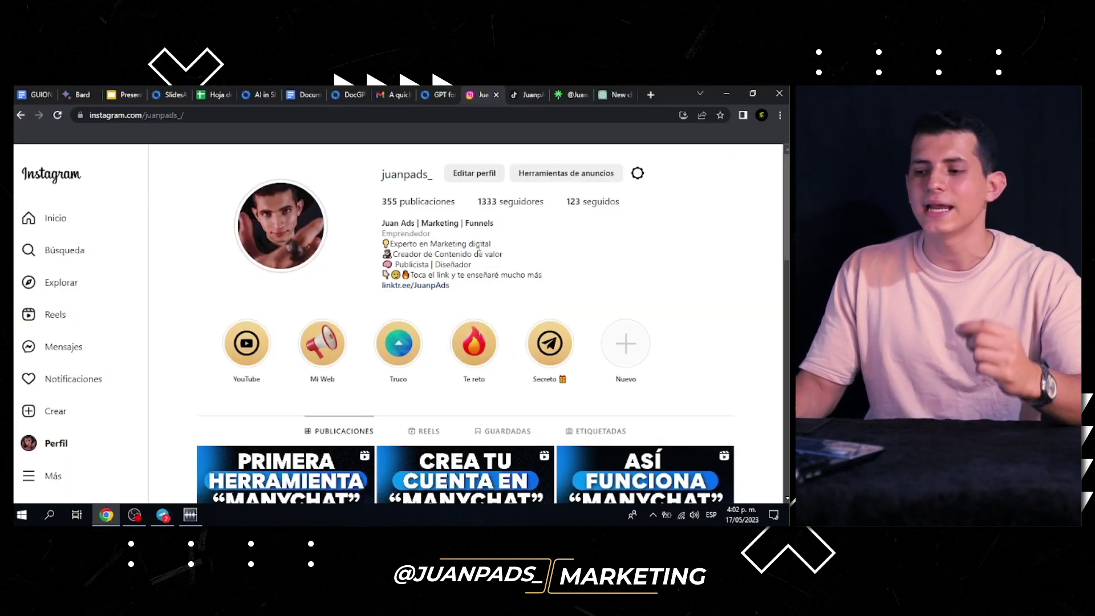
Step: Show the TikTok and Instagram profile tabs, then scroll through the linktr.ee page of links
{"action": "left_click", "coordinate": [530, 93]}
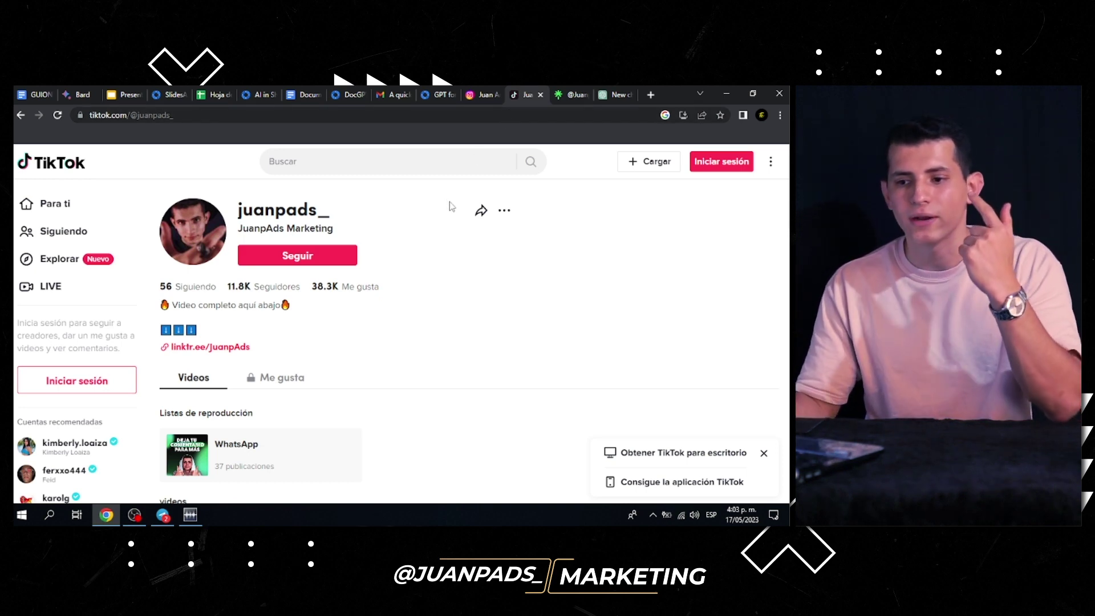
{"action": "left_click", "coordinate": [481, 93]}
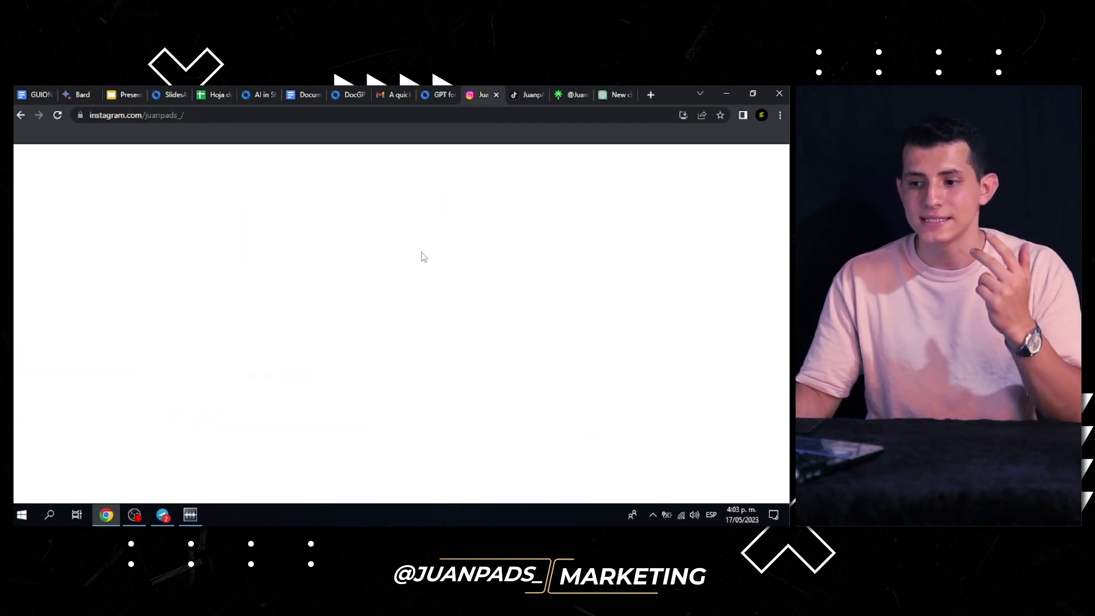
{"action": "left_click", "coordinate": [520, 95]}
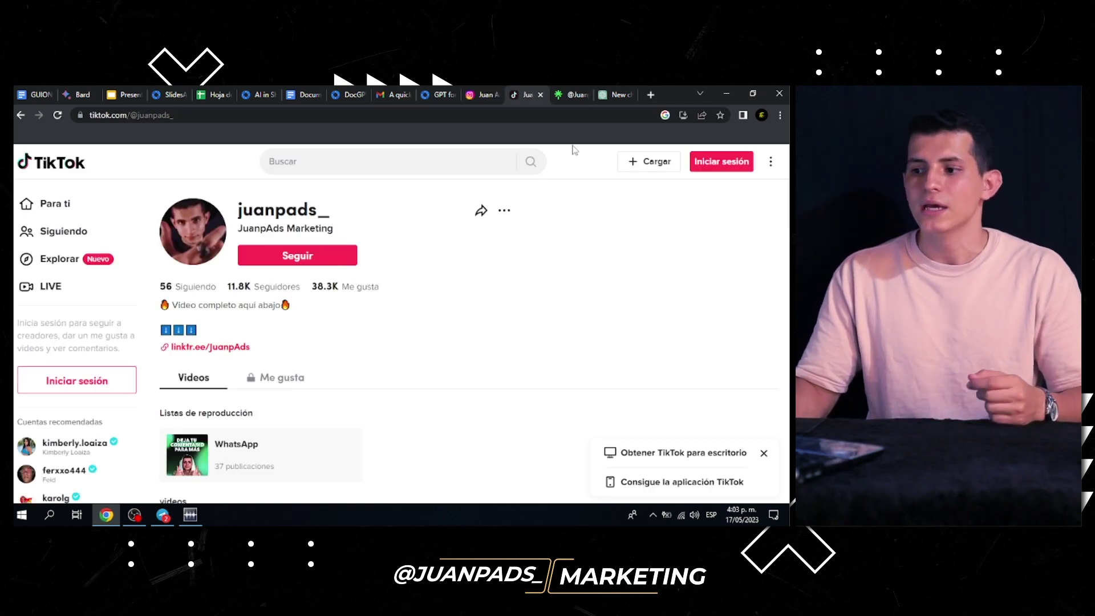
{"action": "key", "text": "ctrl+Tab"}
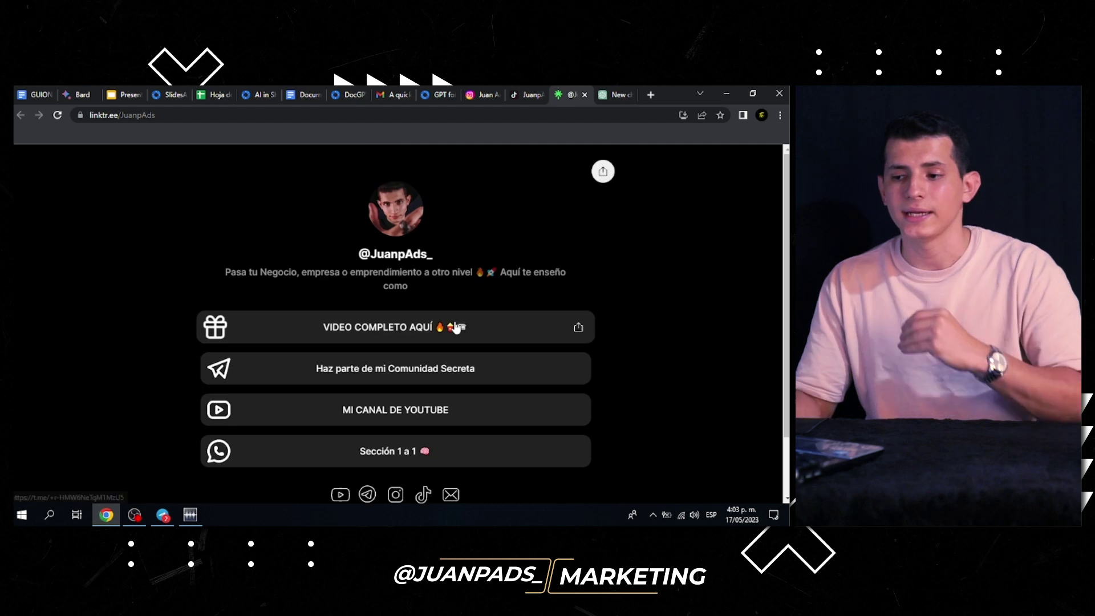
{"action": "scroll", "coordinate": [428, 365], "scroll_direction": "down", "scroll_amount": 2}
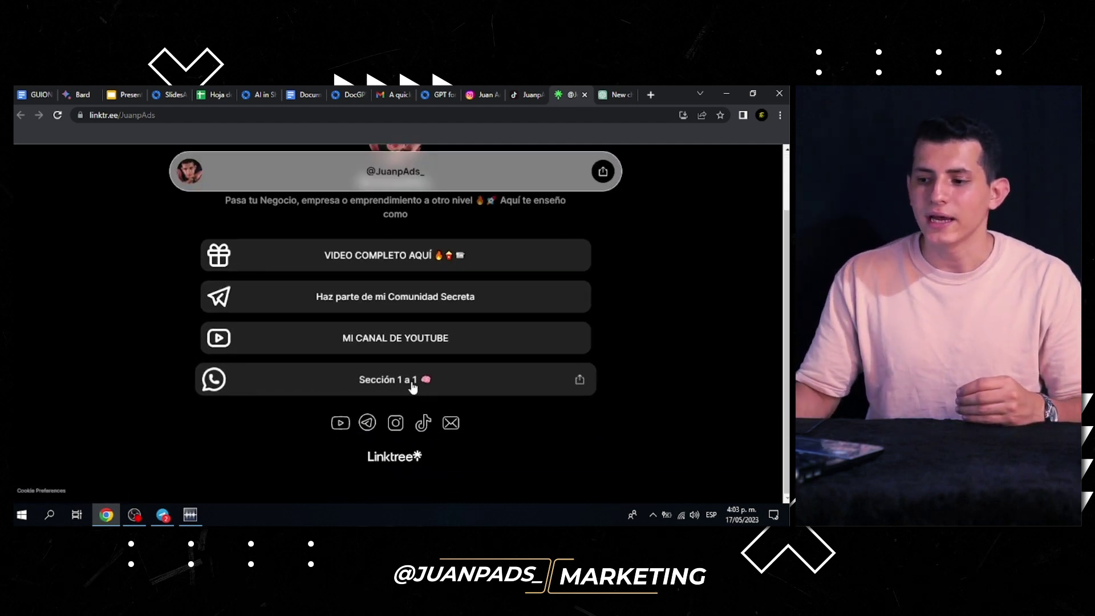